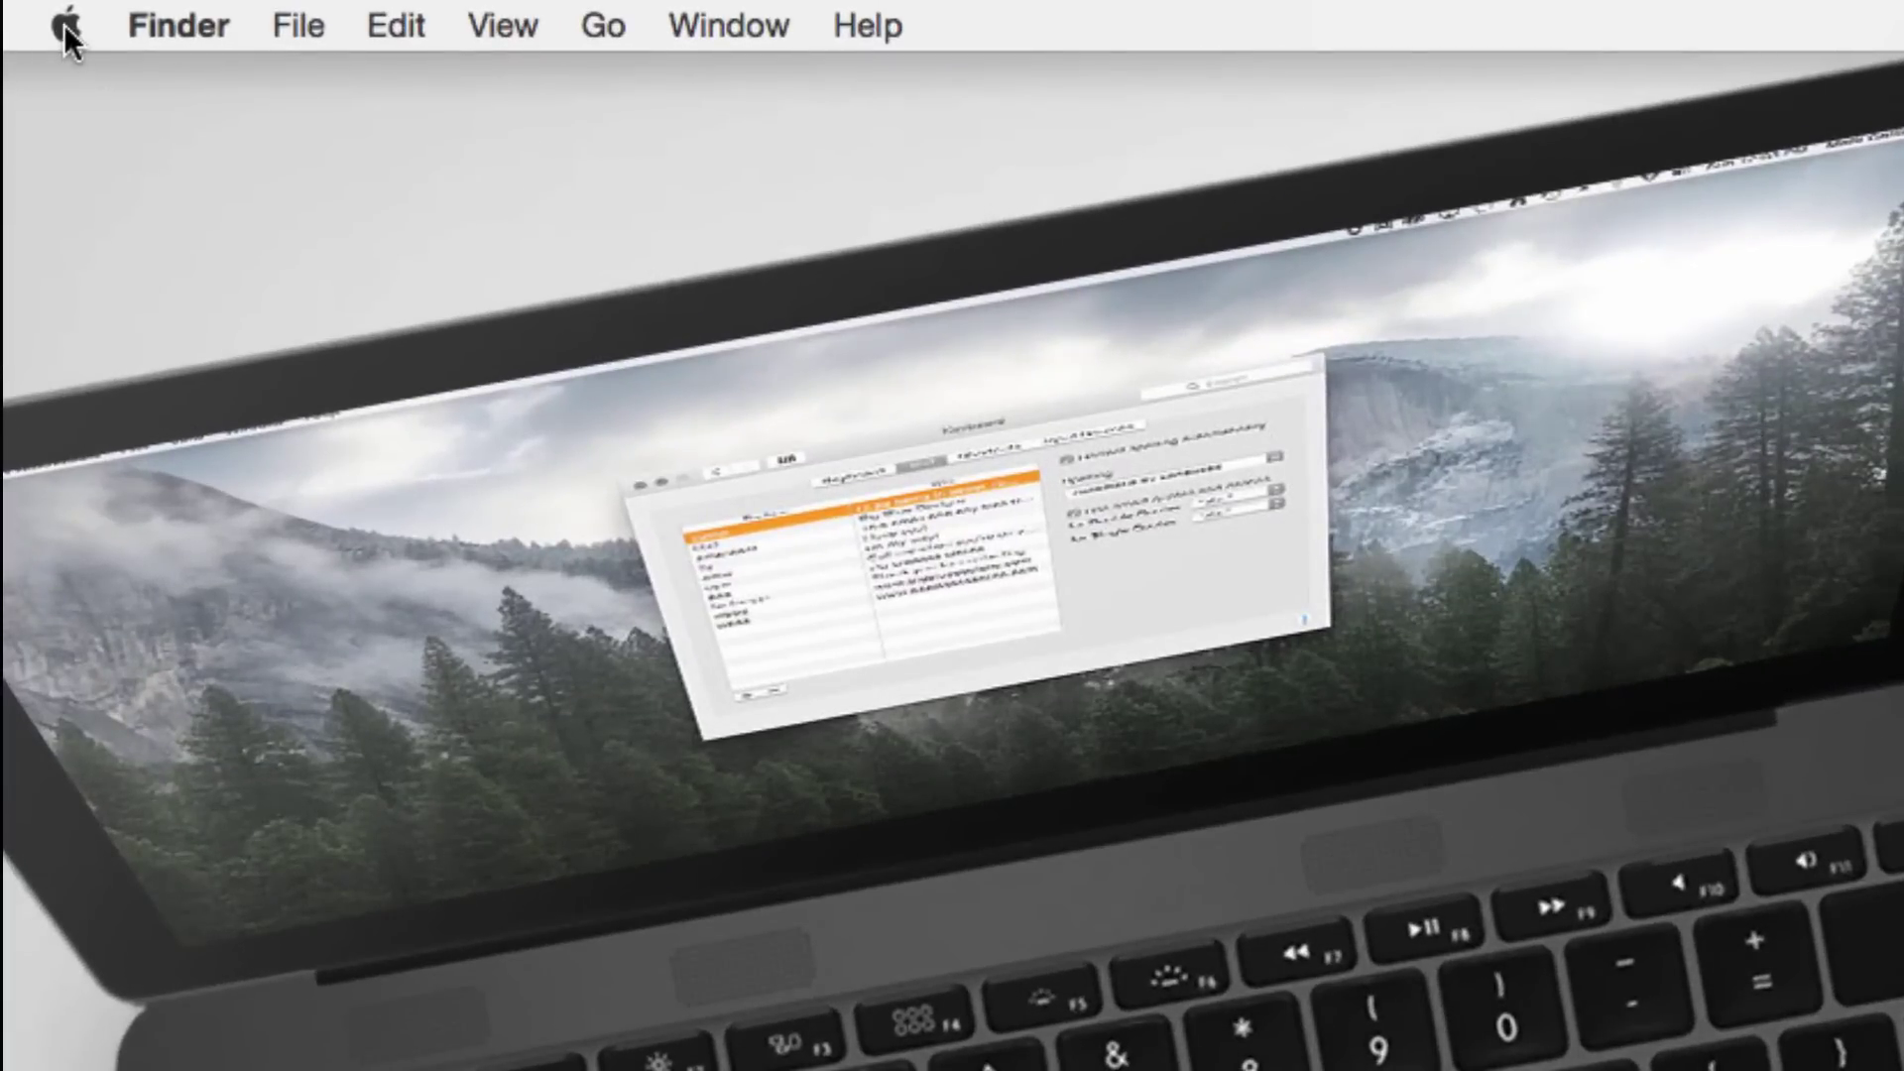
- Open the Keyboard pane's Text tab to show replacements such as bbd, pco and wpco
left_click(63, 24)
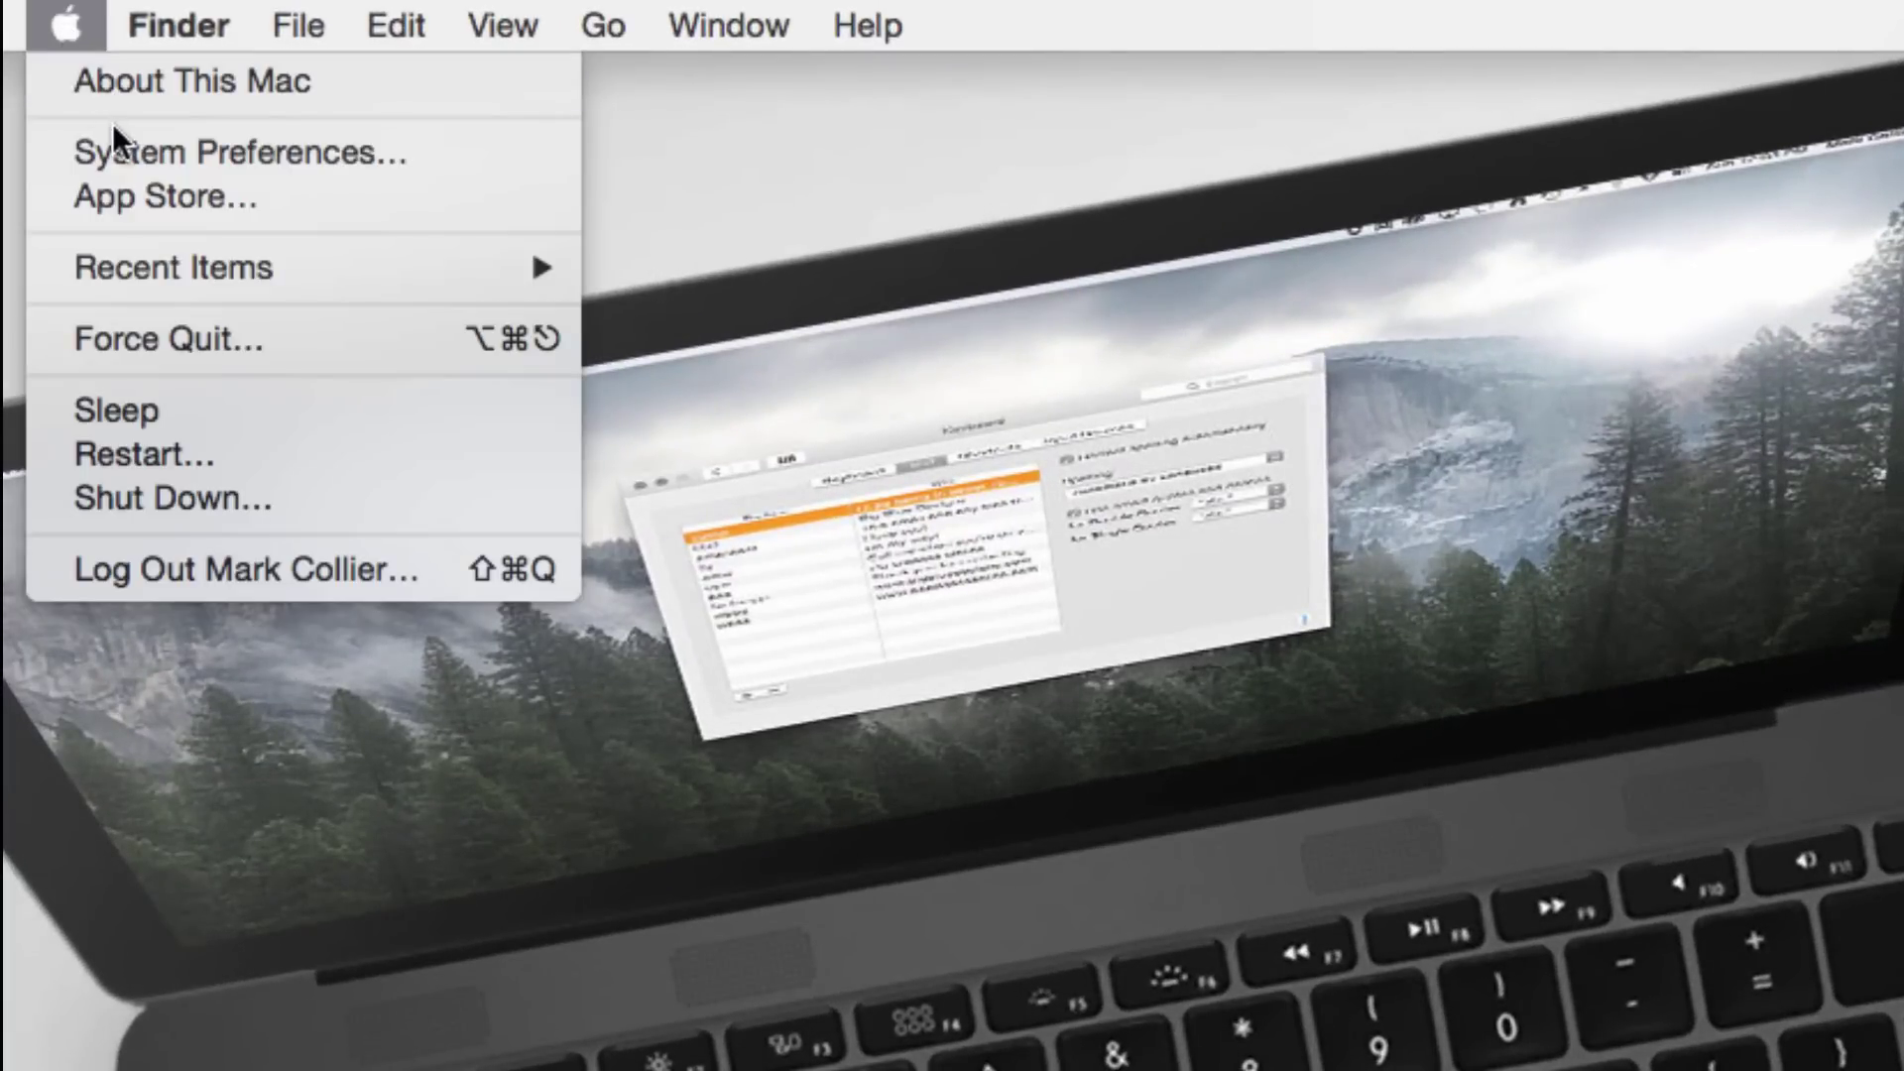
left_click(119, 151)
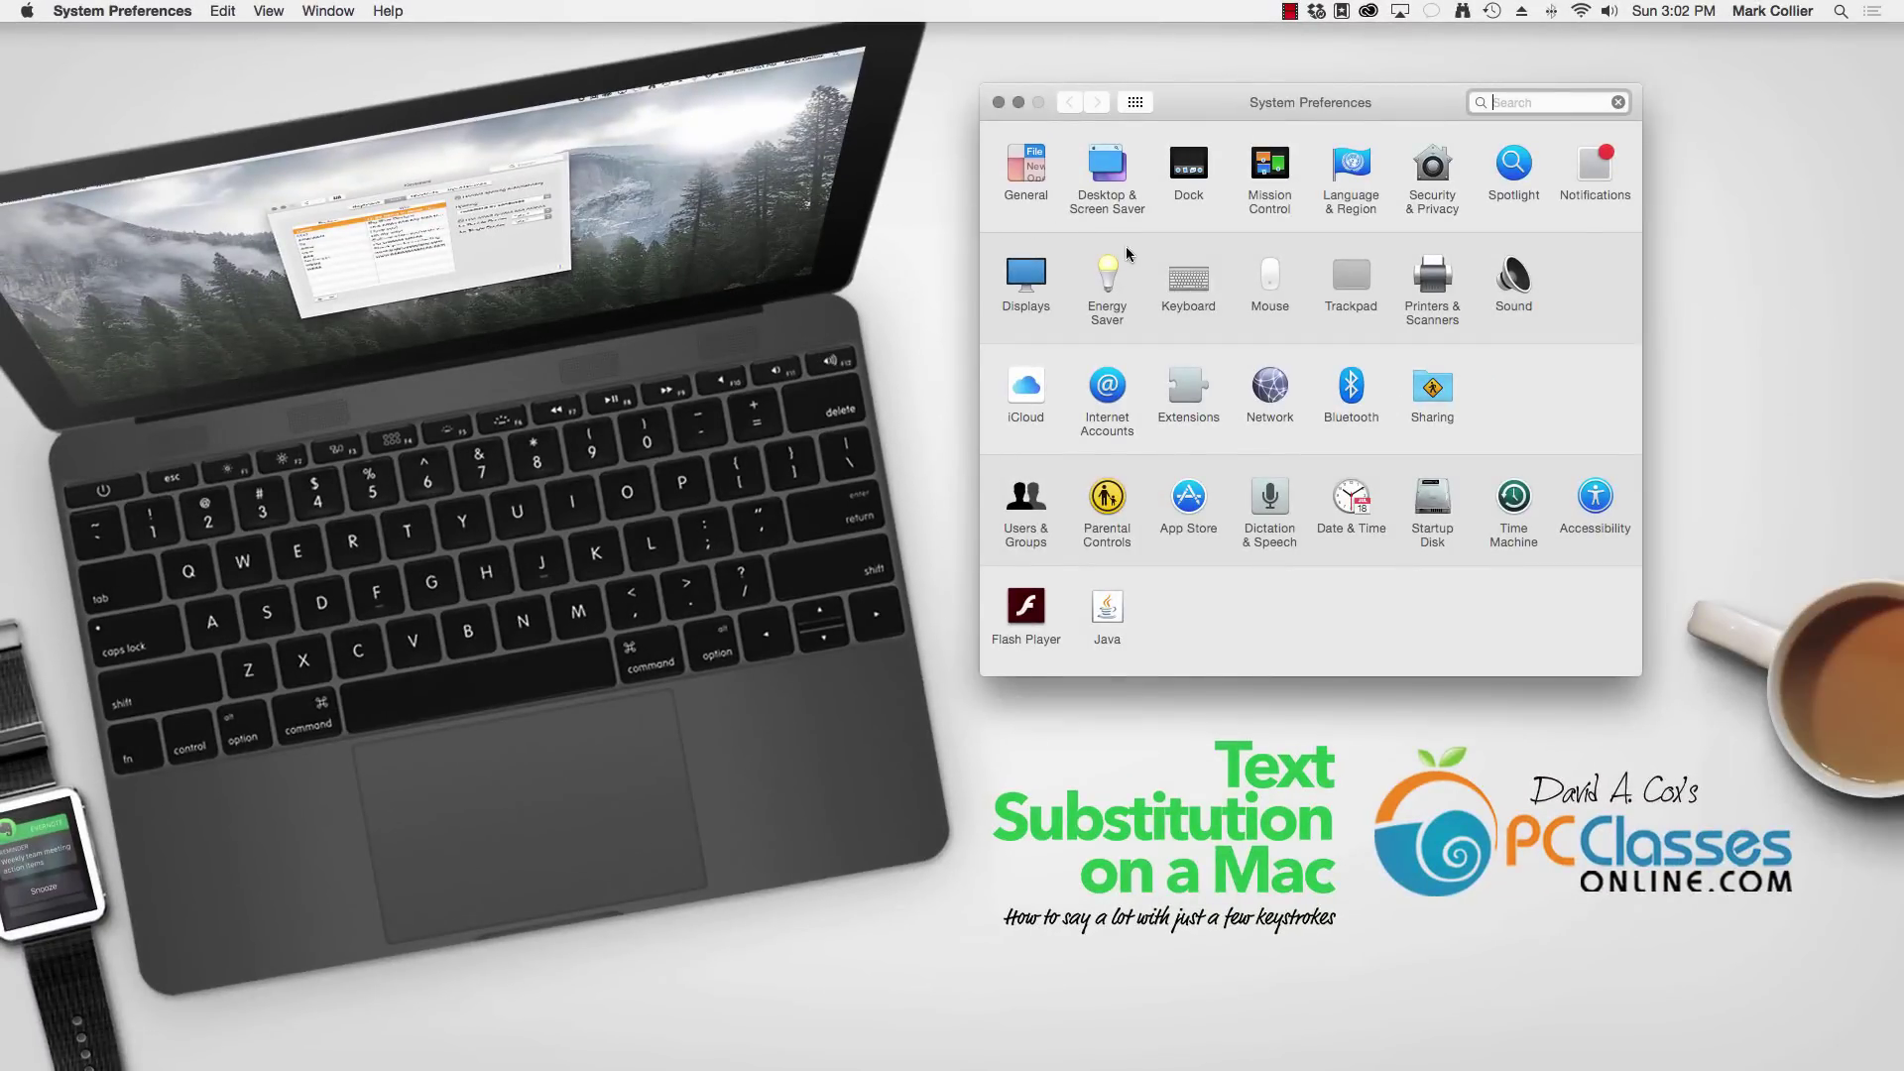
left_click(1185, 285)
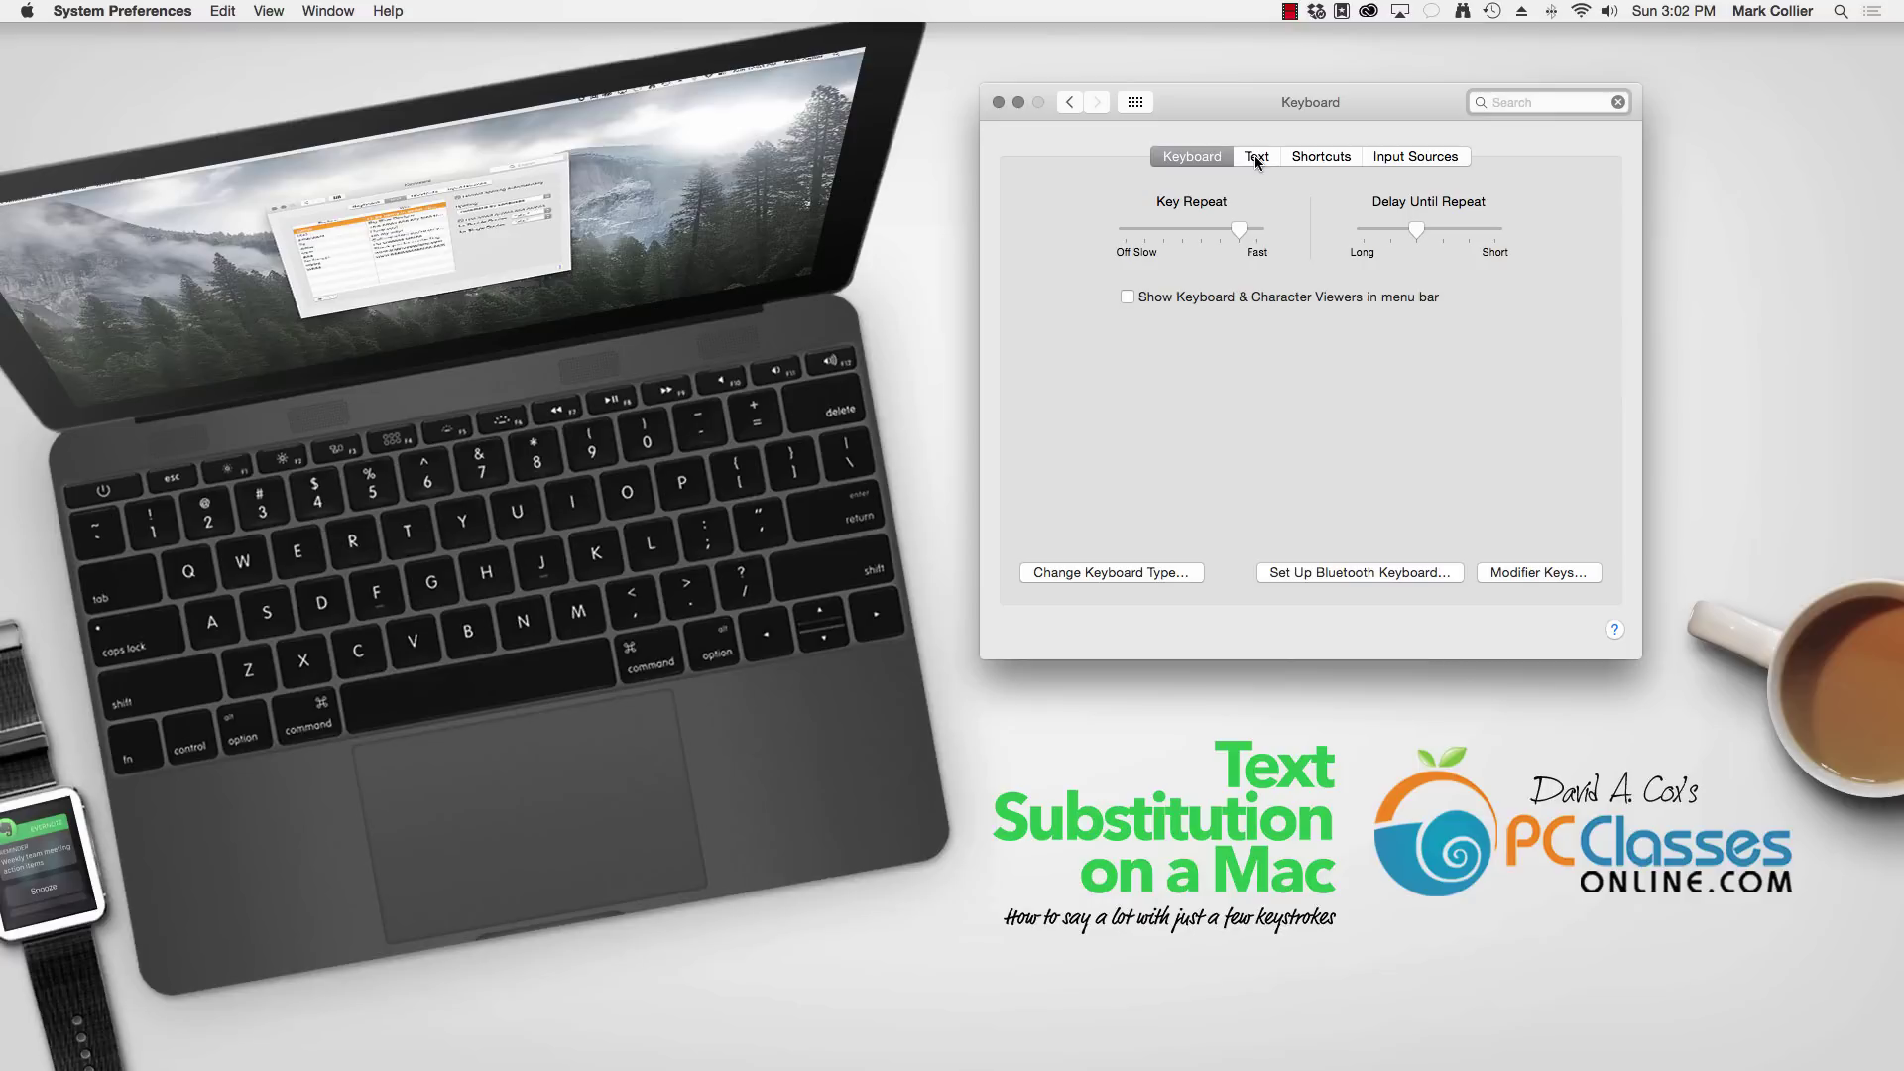
left_click(1255, 157)
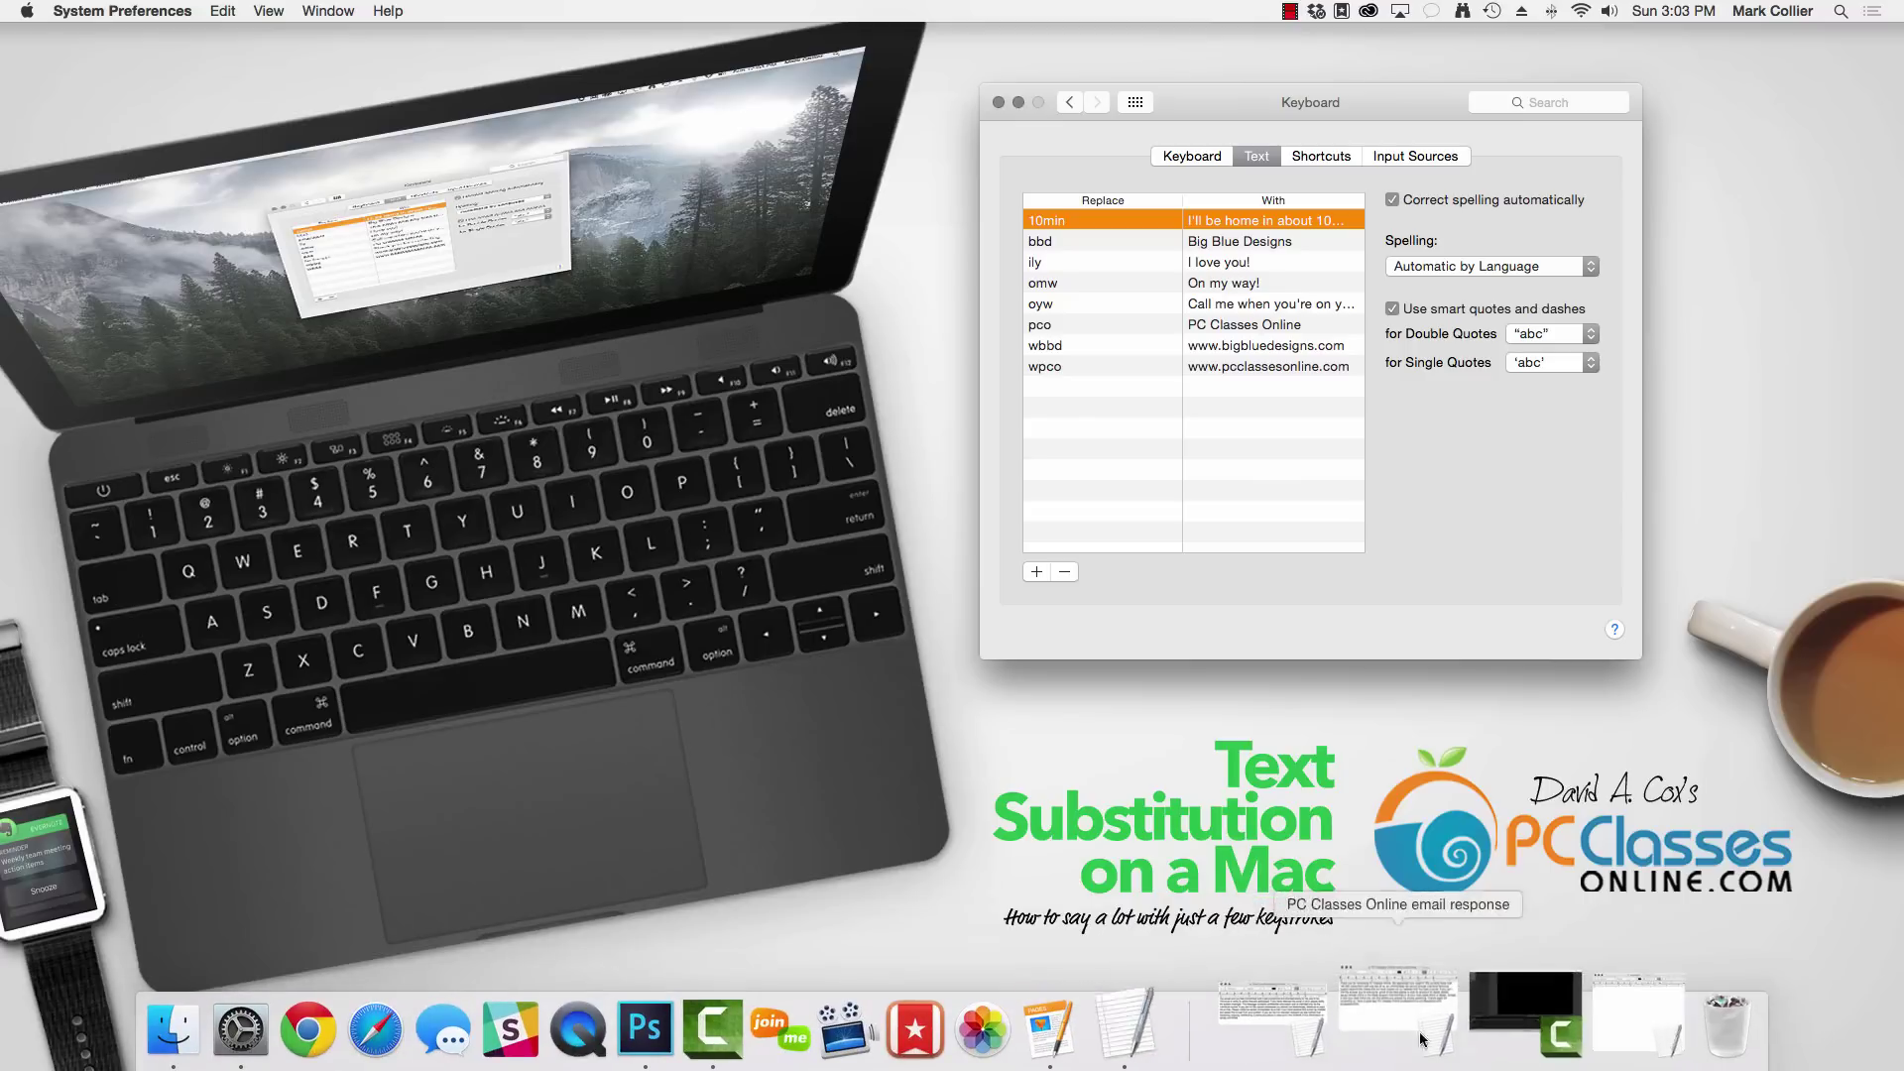
- In Untitled 6, expand bbd, wbbd, pco and wpco on separate lines
left_click(1420, 1039)
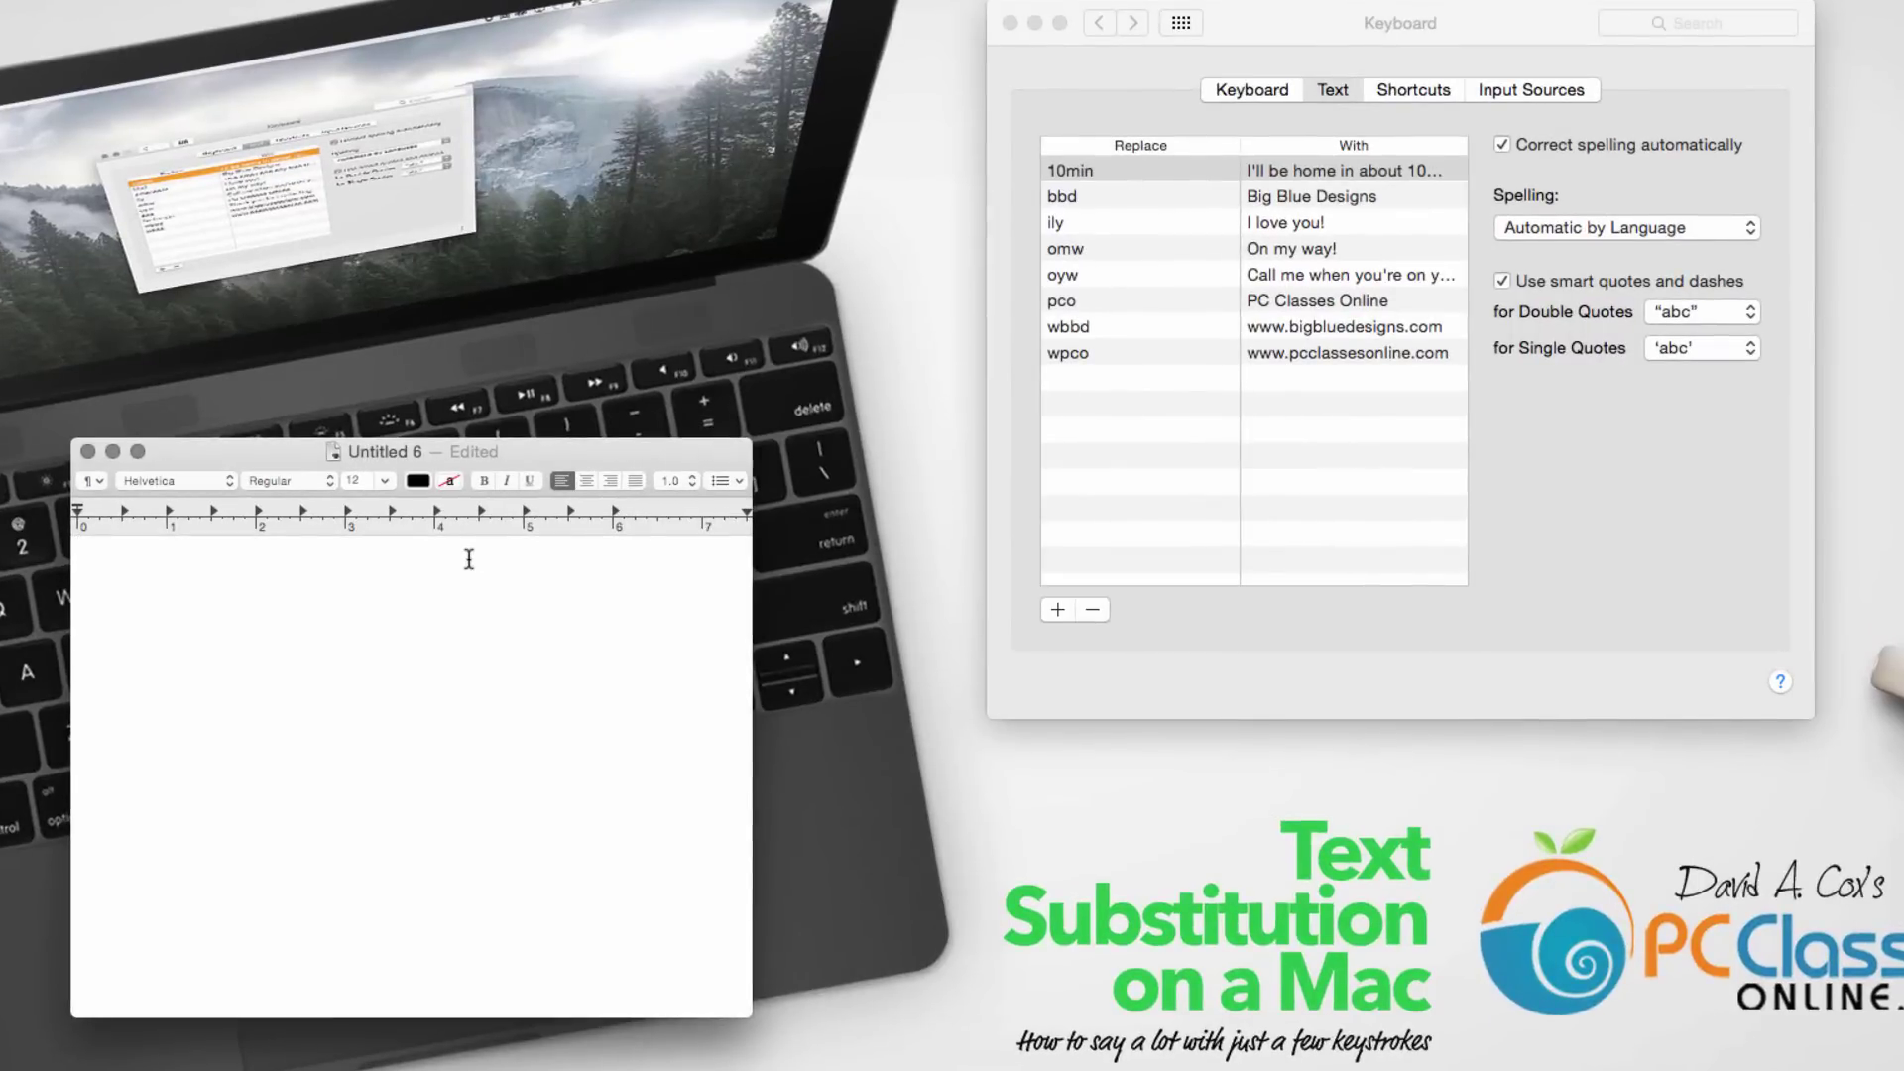
type("bb")
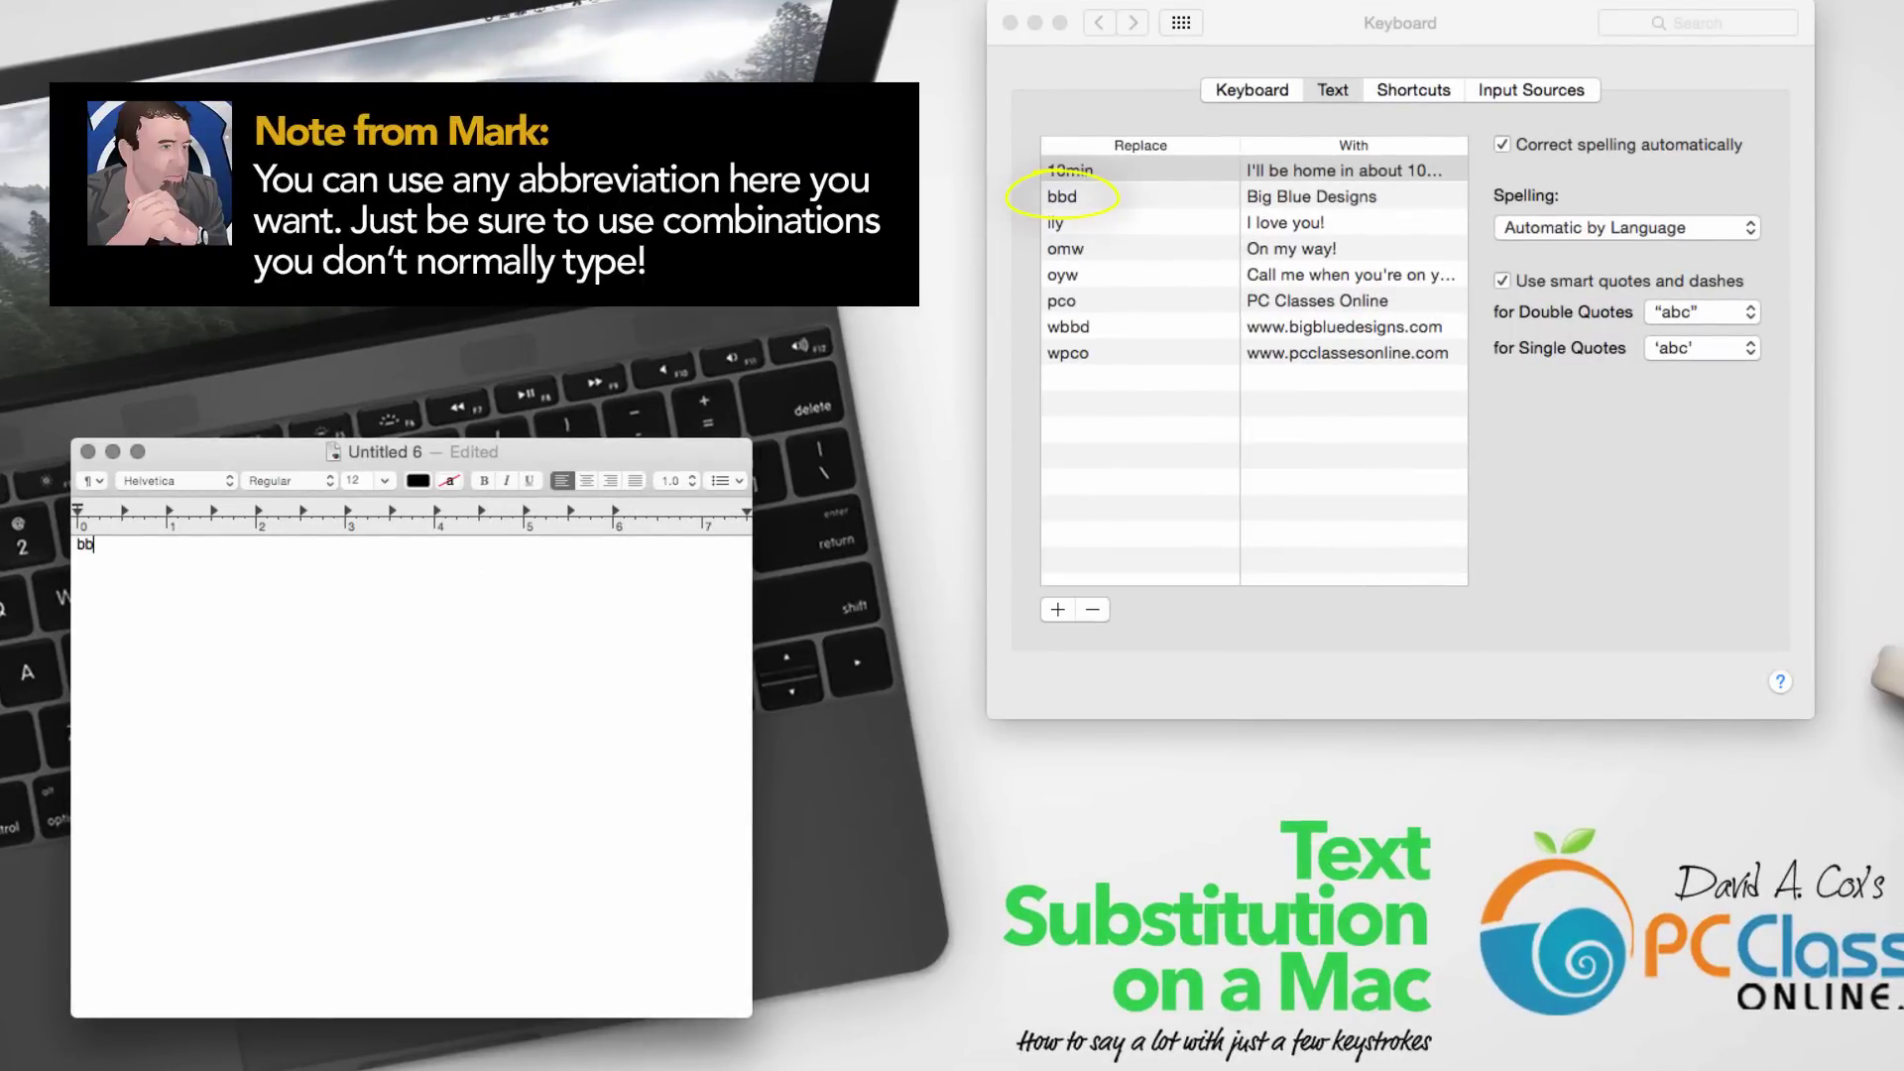
type("d")
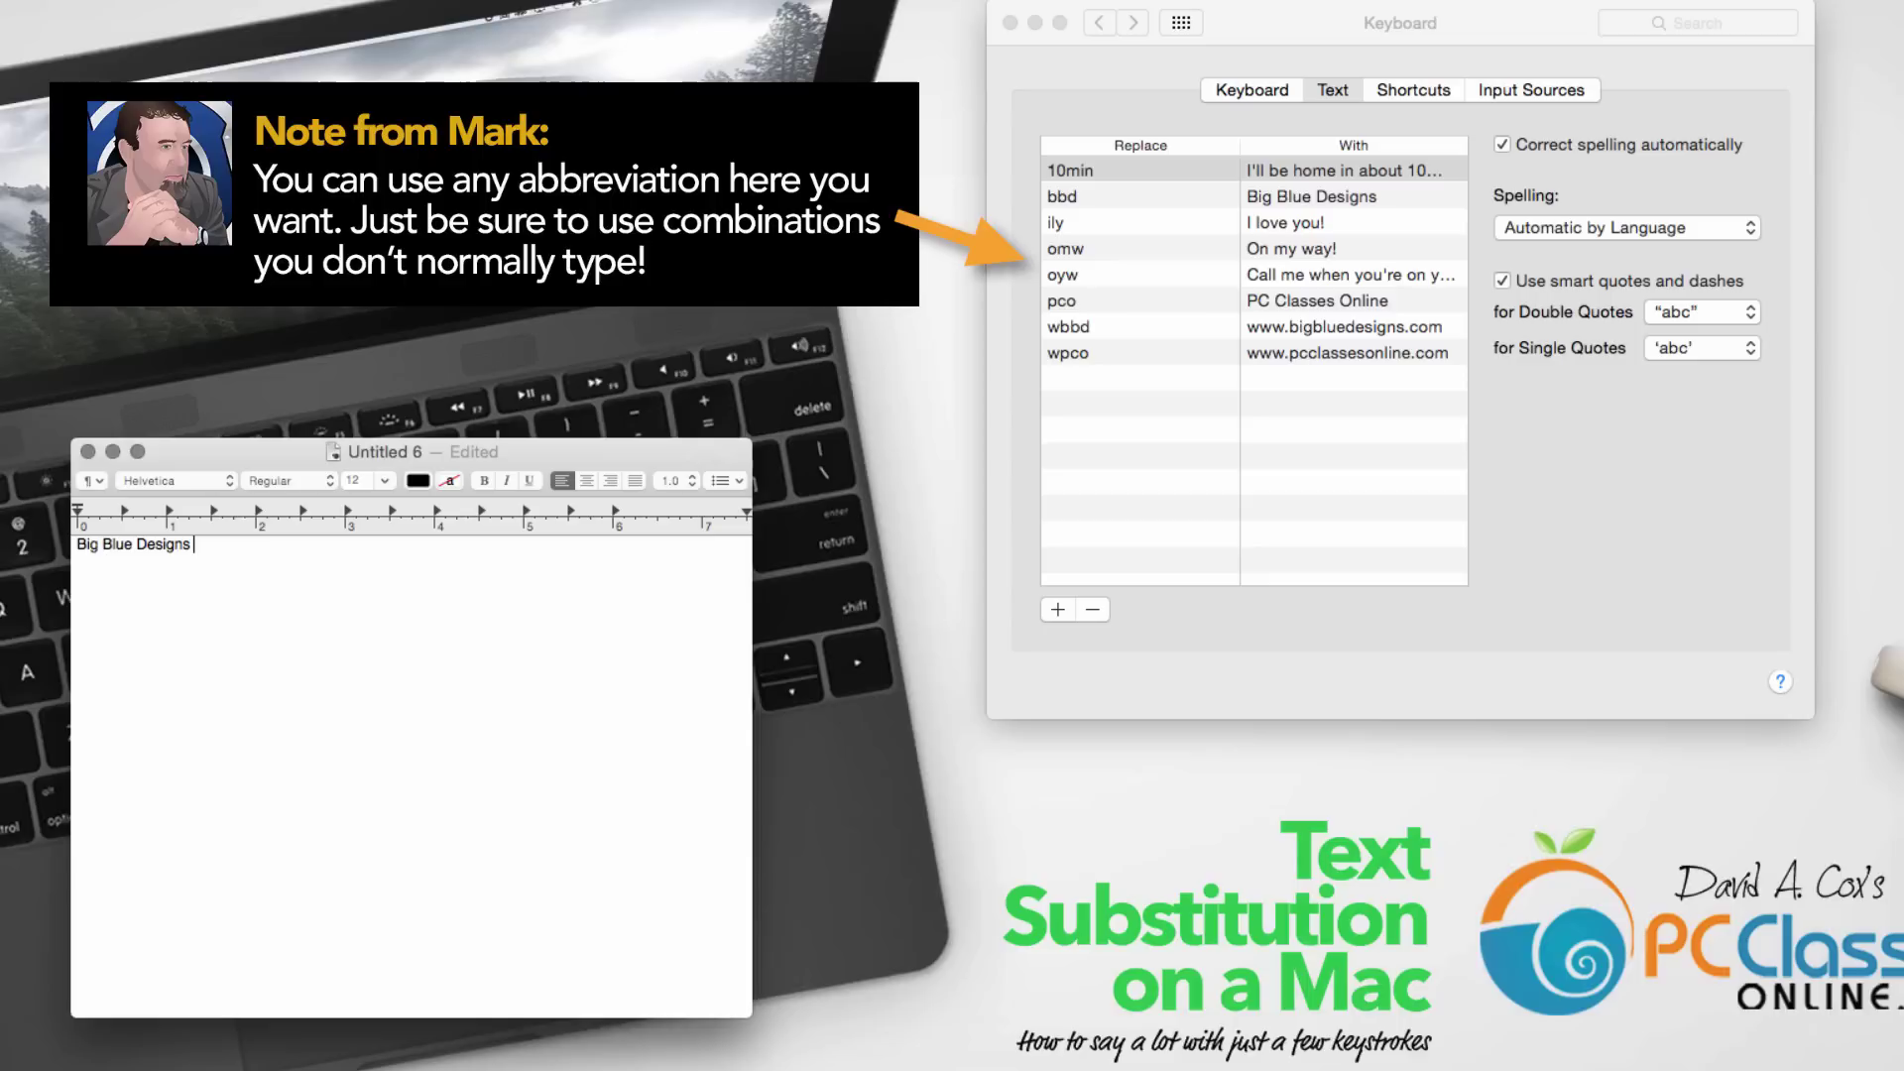
key("Return")
key("Return")
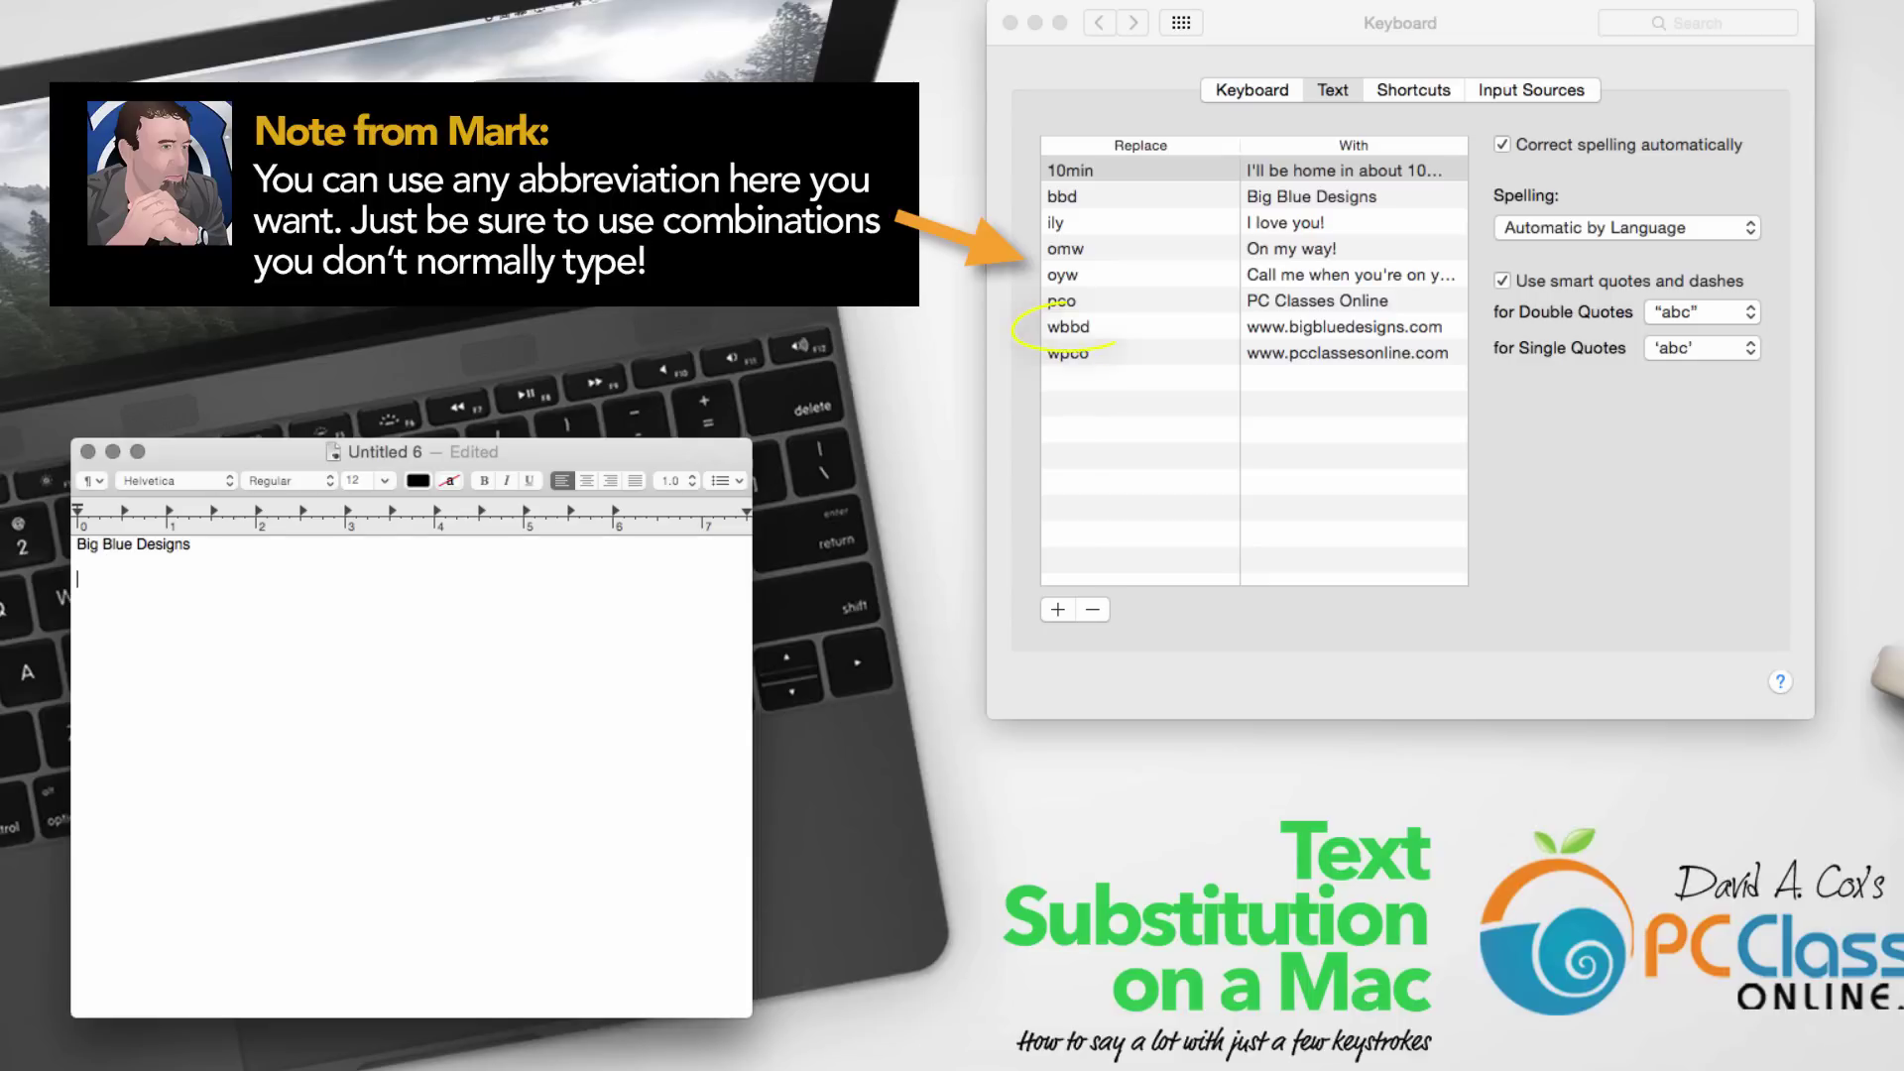
type("w")
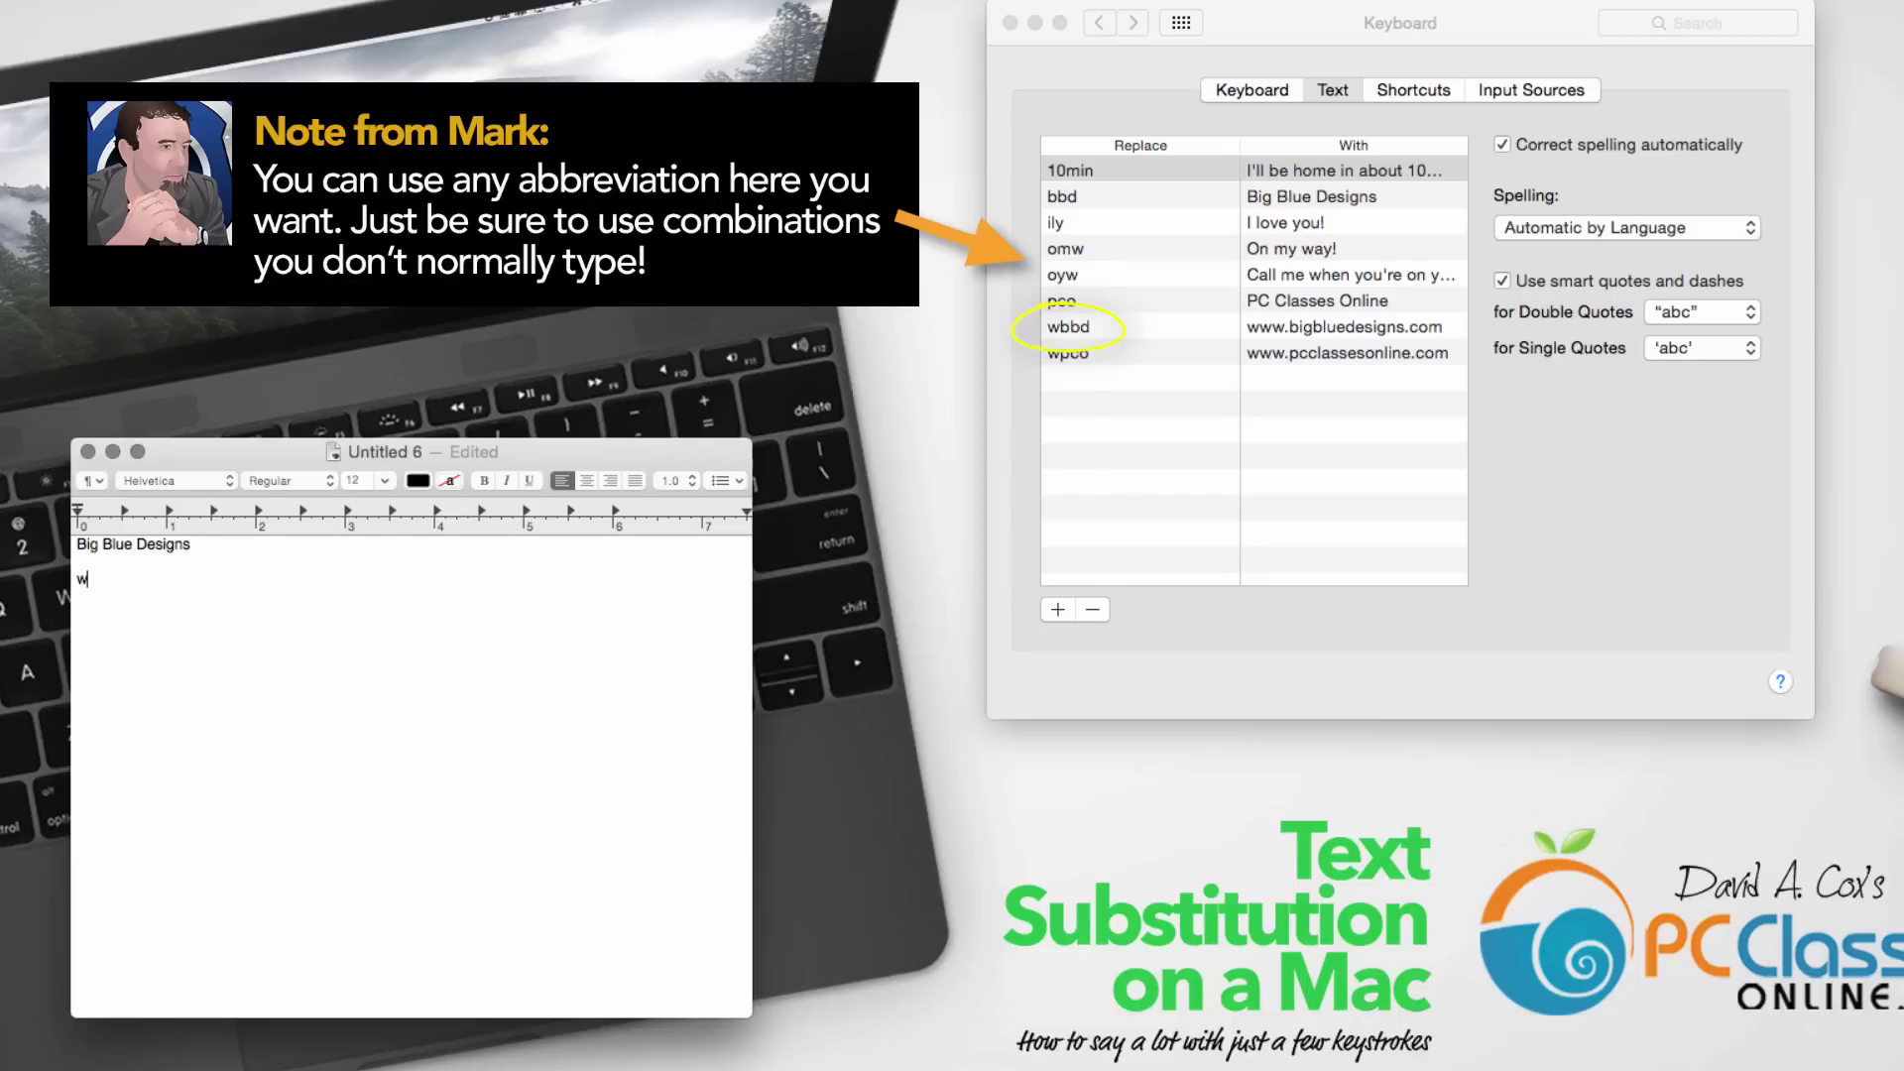
type("bbd")
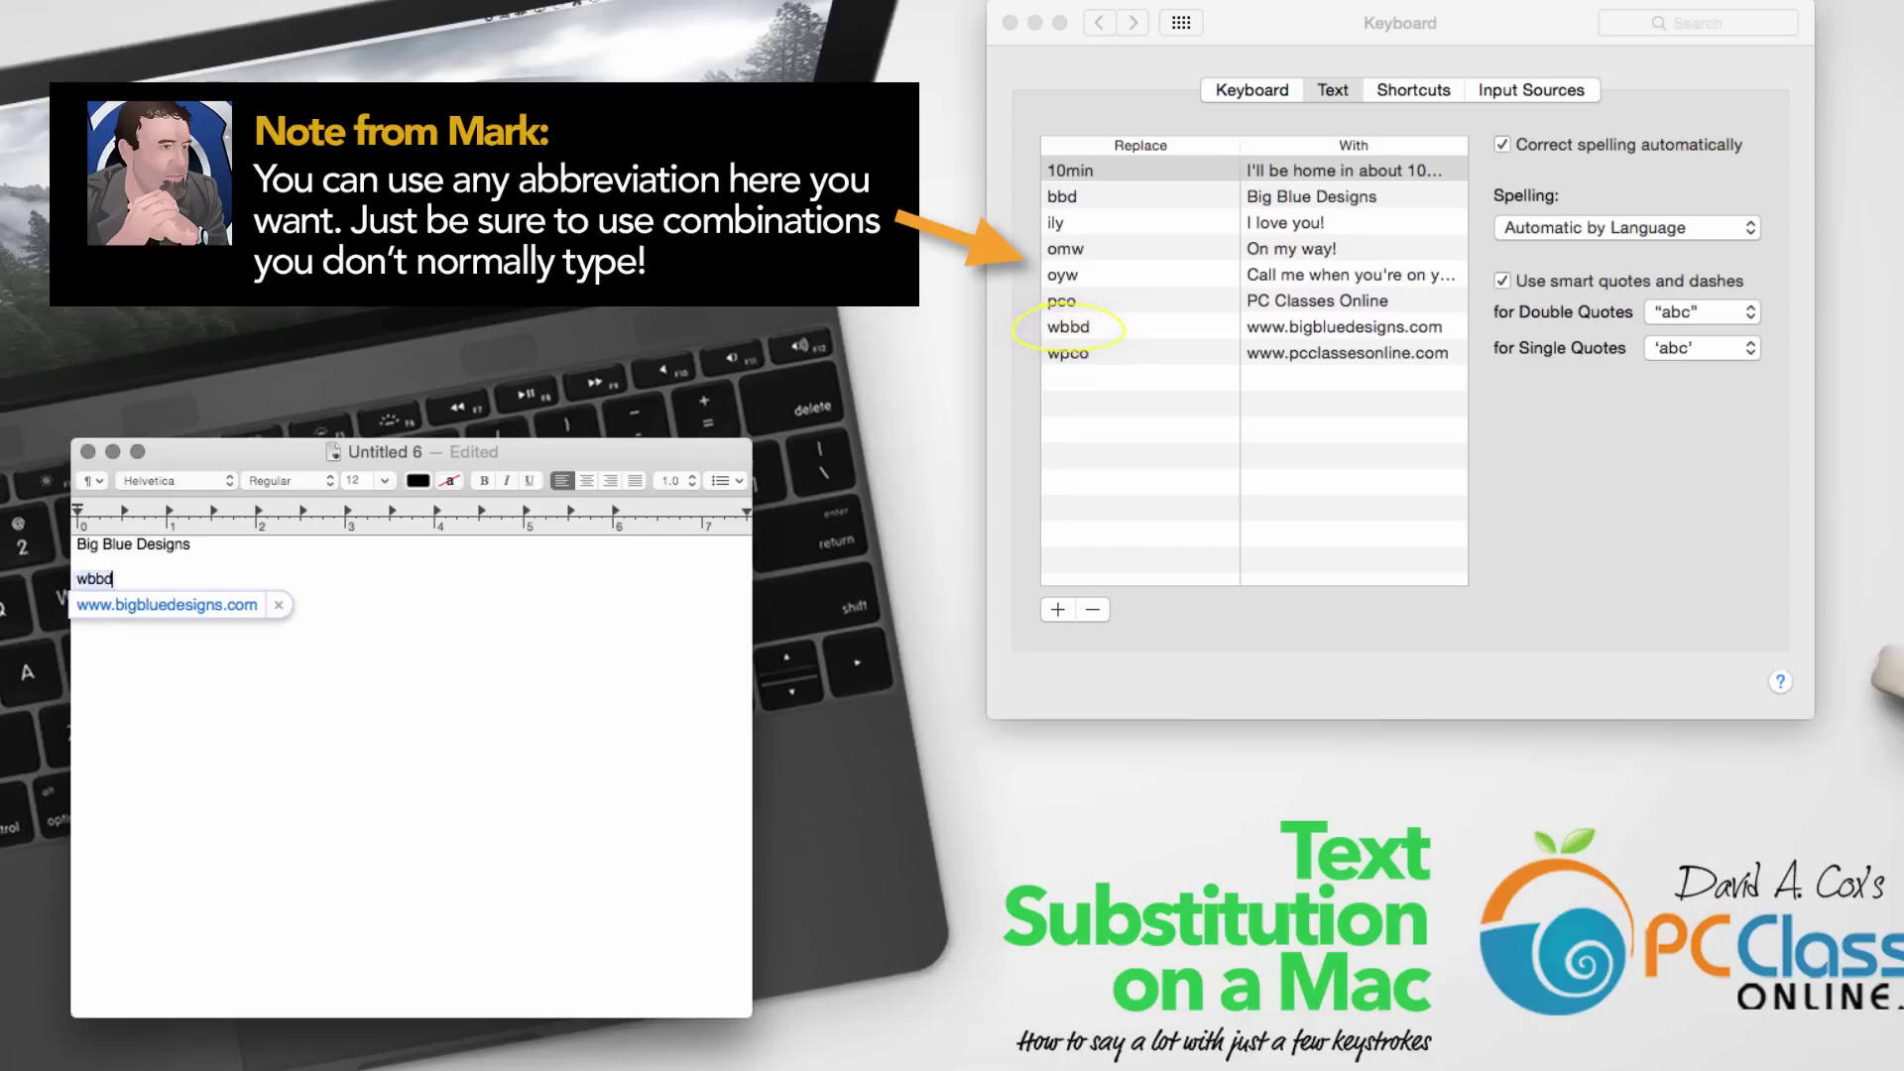
key("Return")
key("Return")
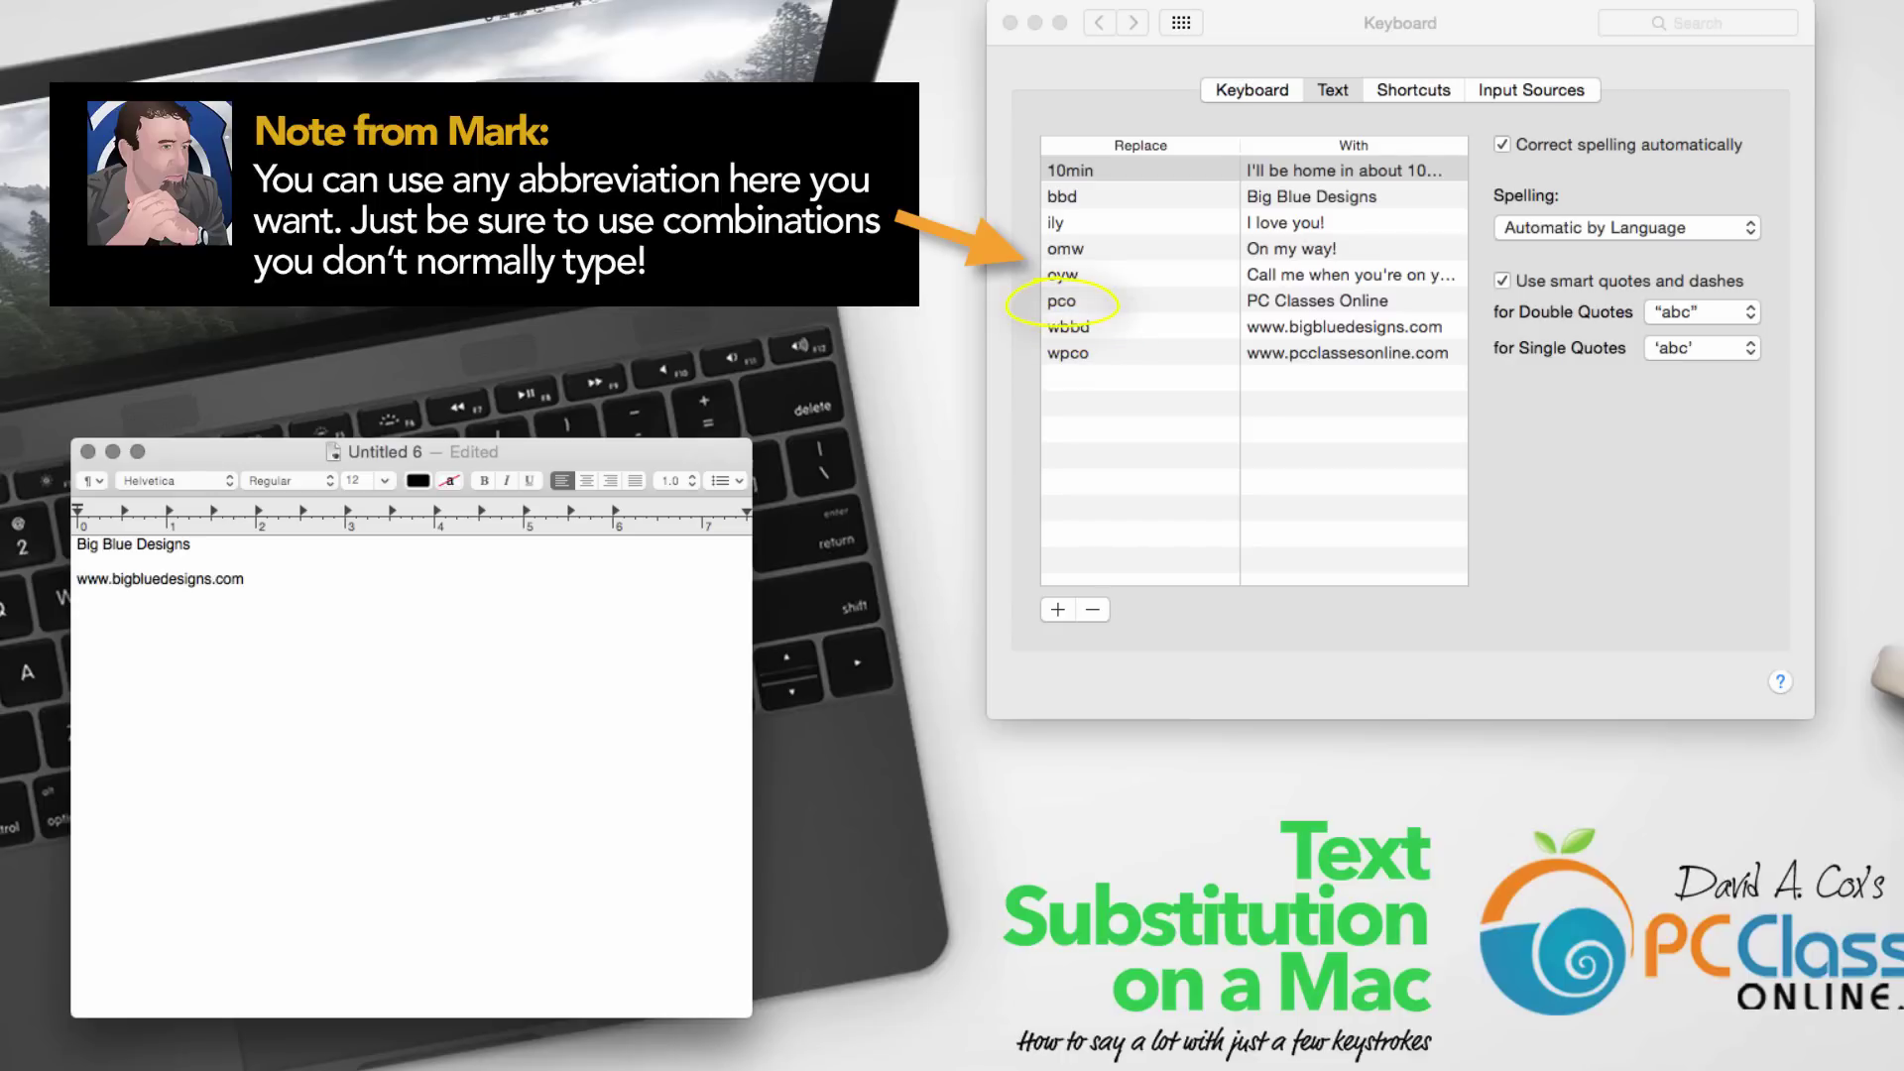
type("pco")
key("Return")
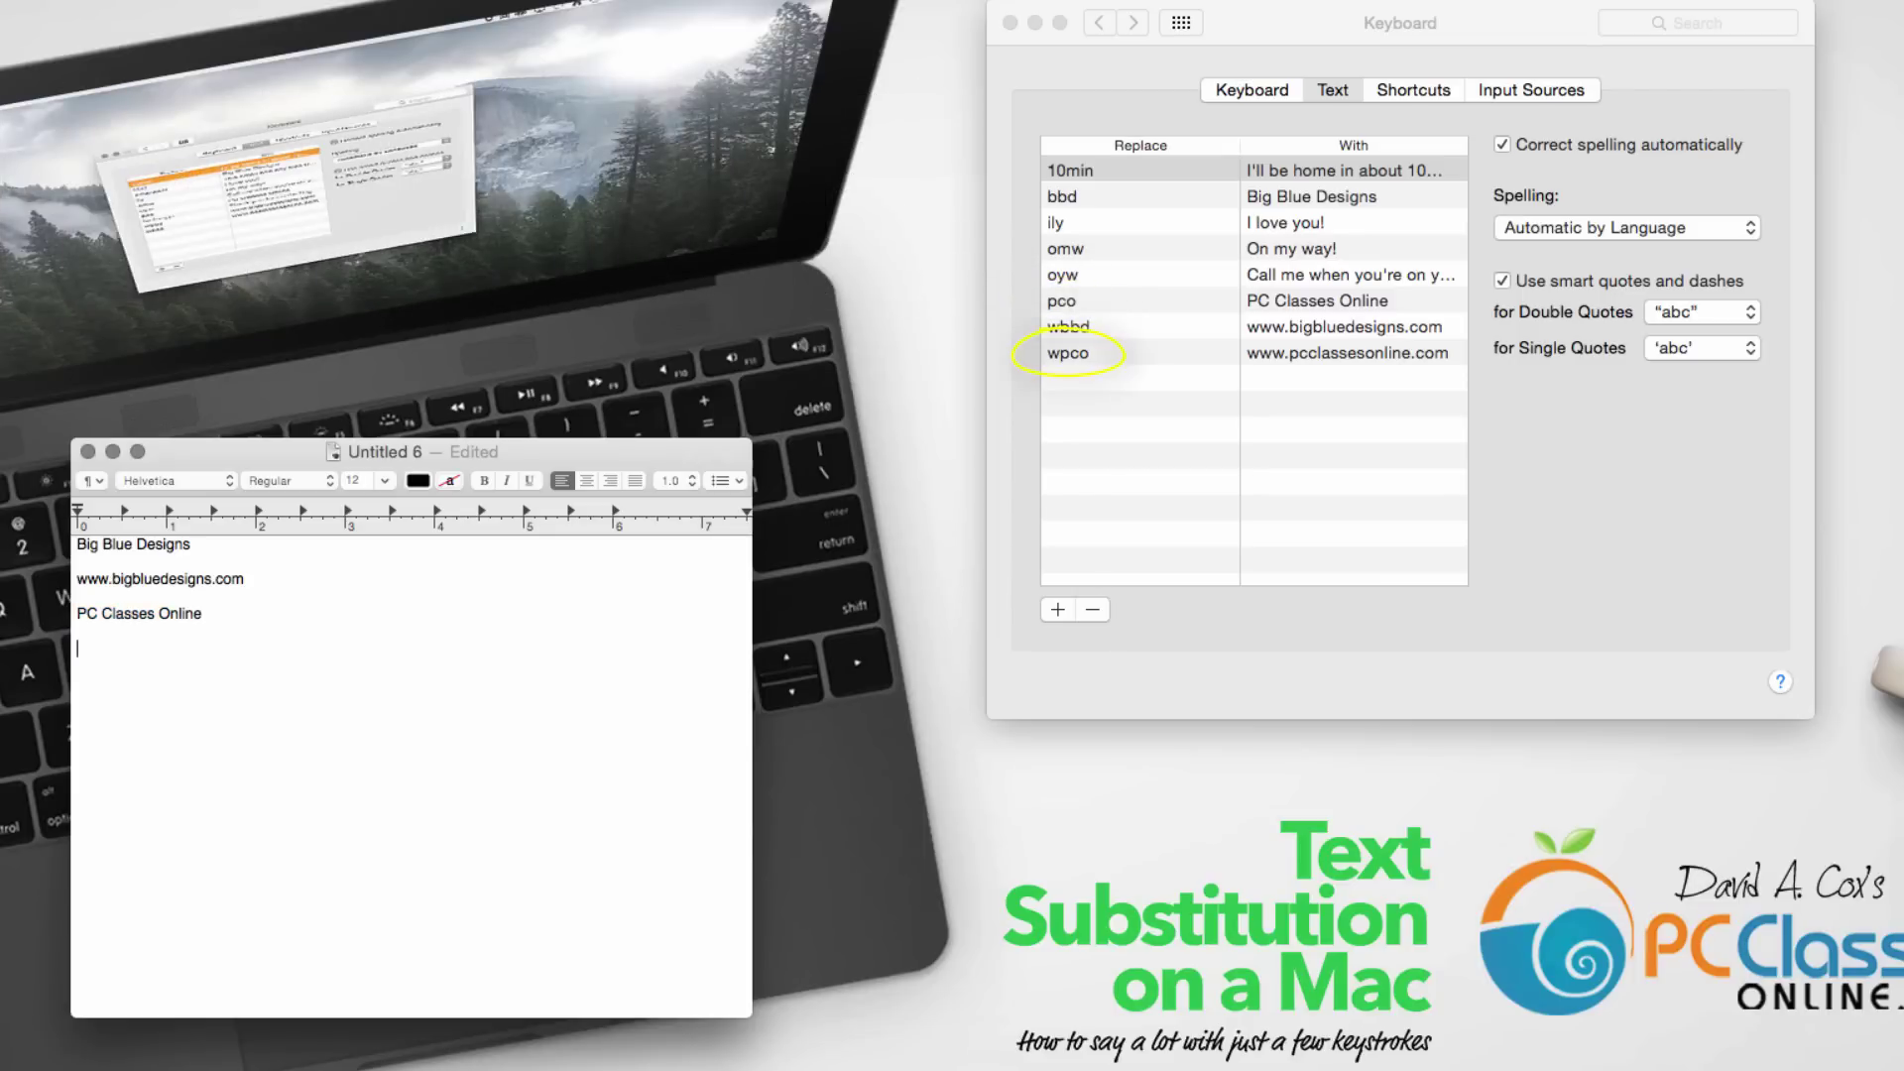
type("wpco")
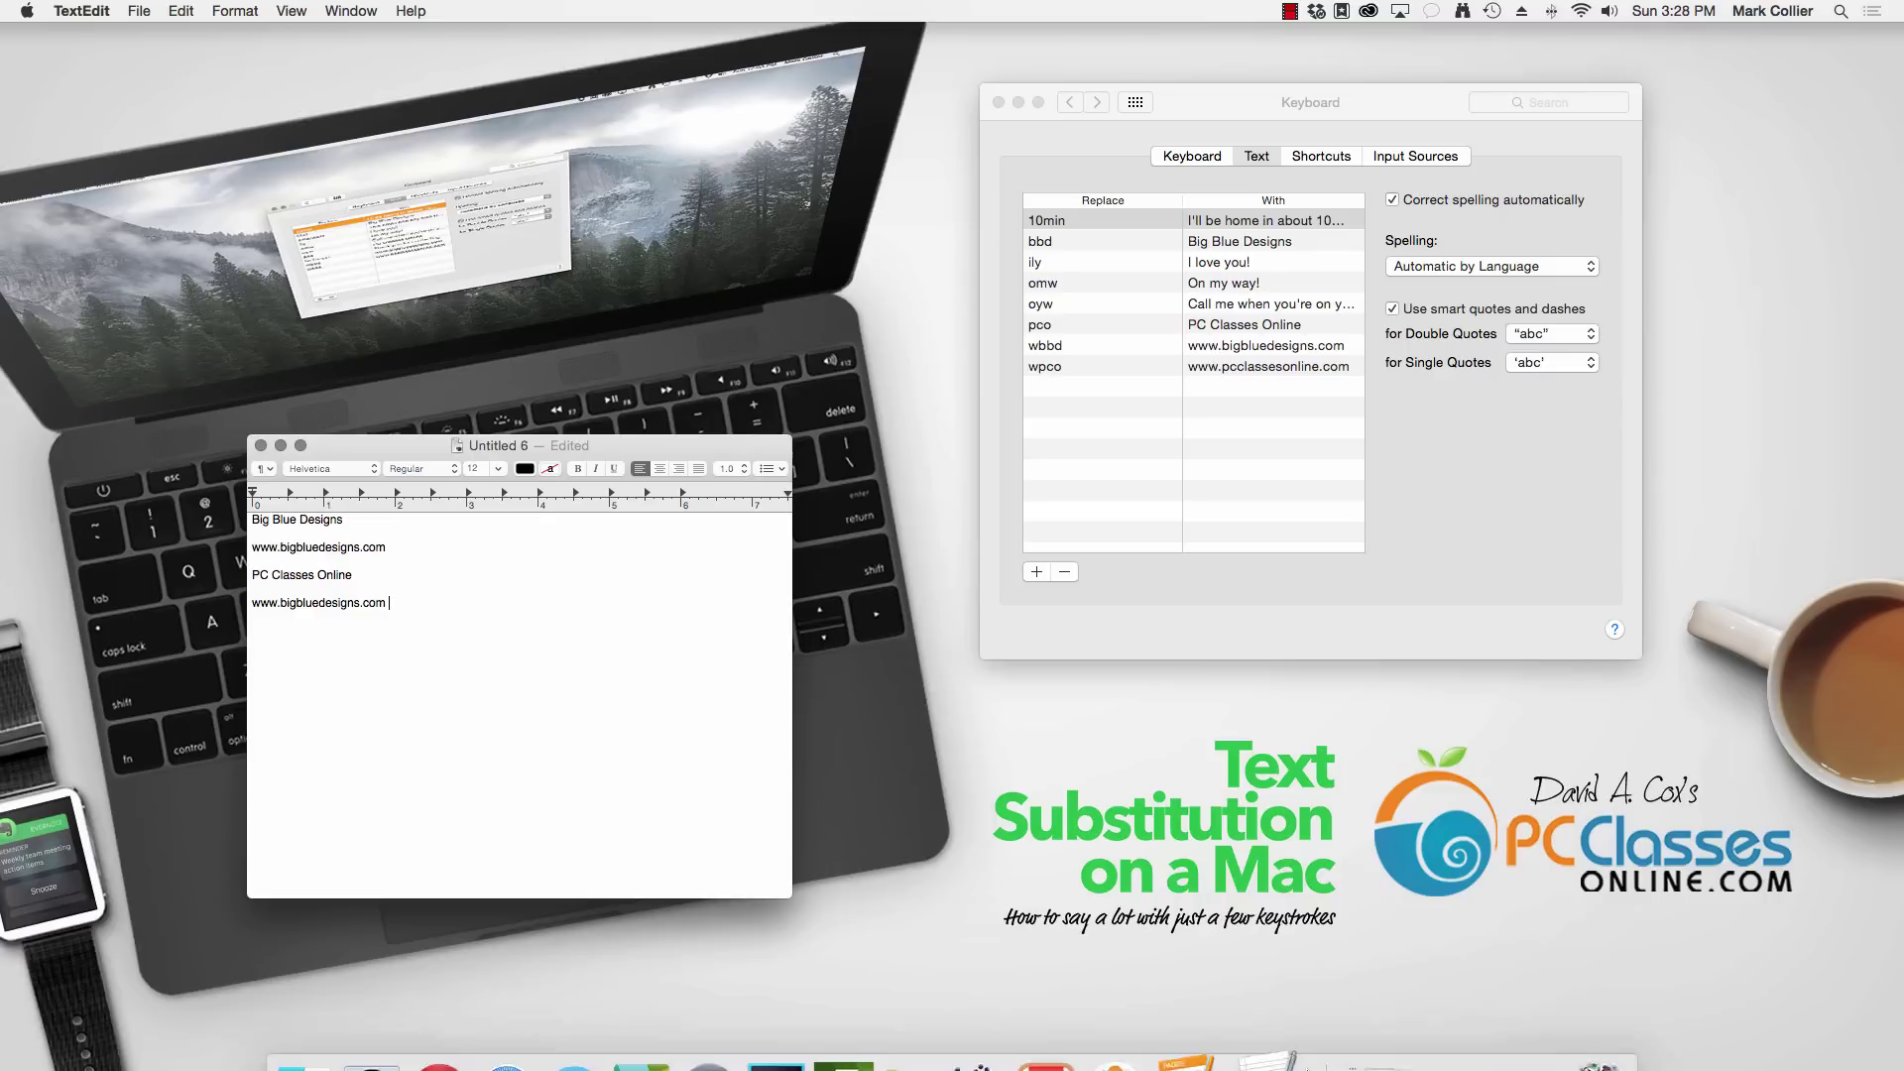
- Copy the entire text of the Email Confidentiality Notice document
left_click(1376, 1036)
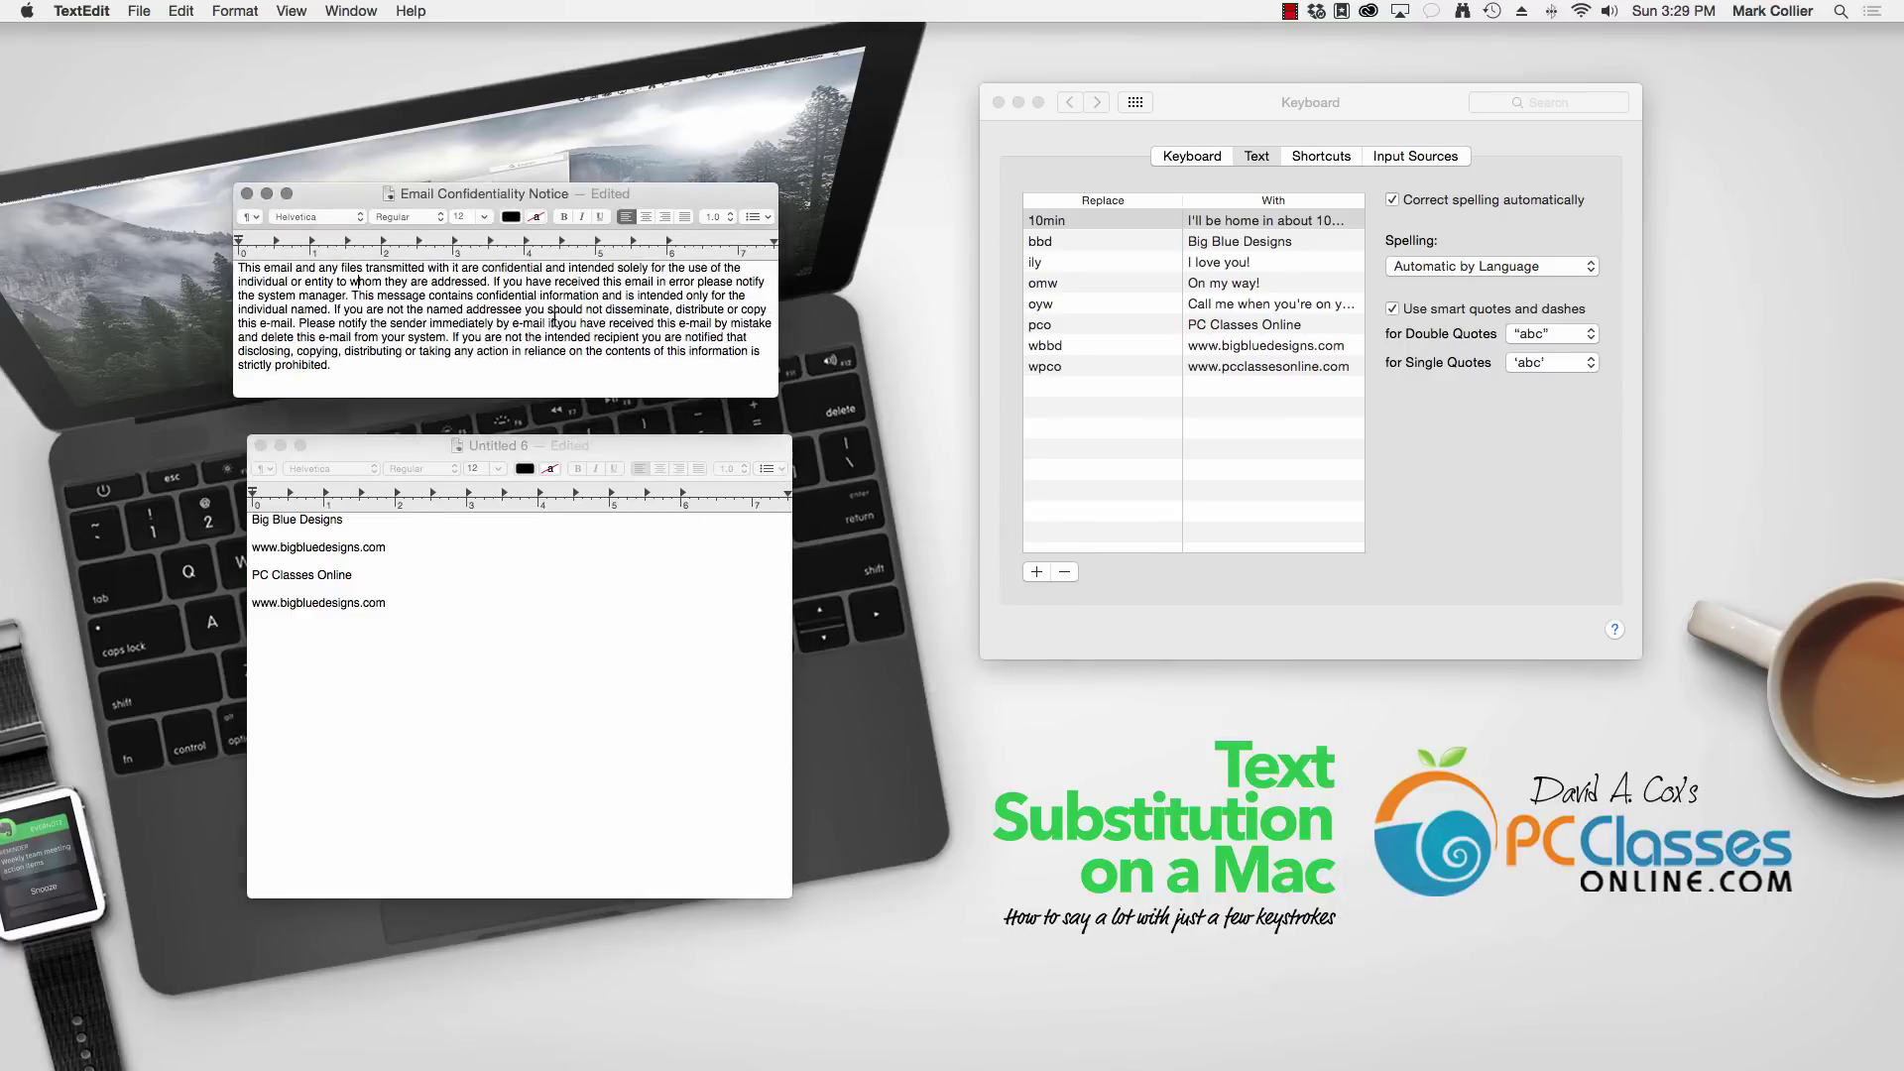
key("super+a")
key("super+c")
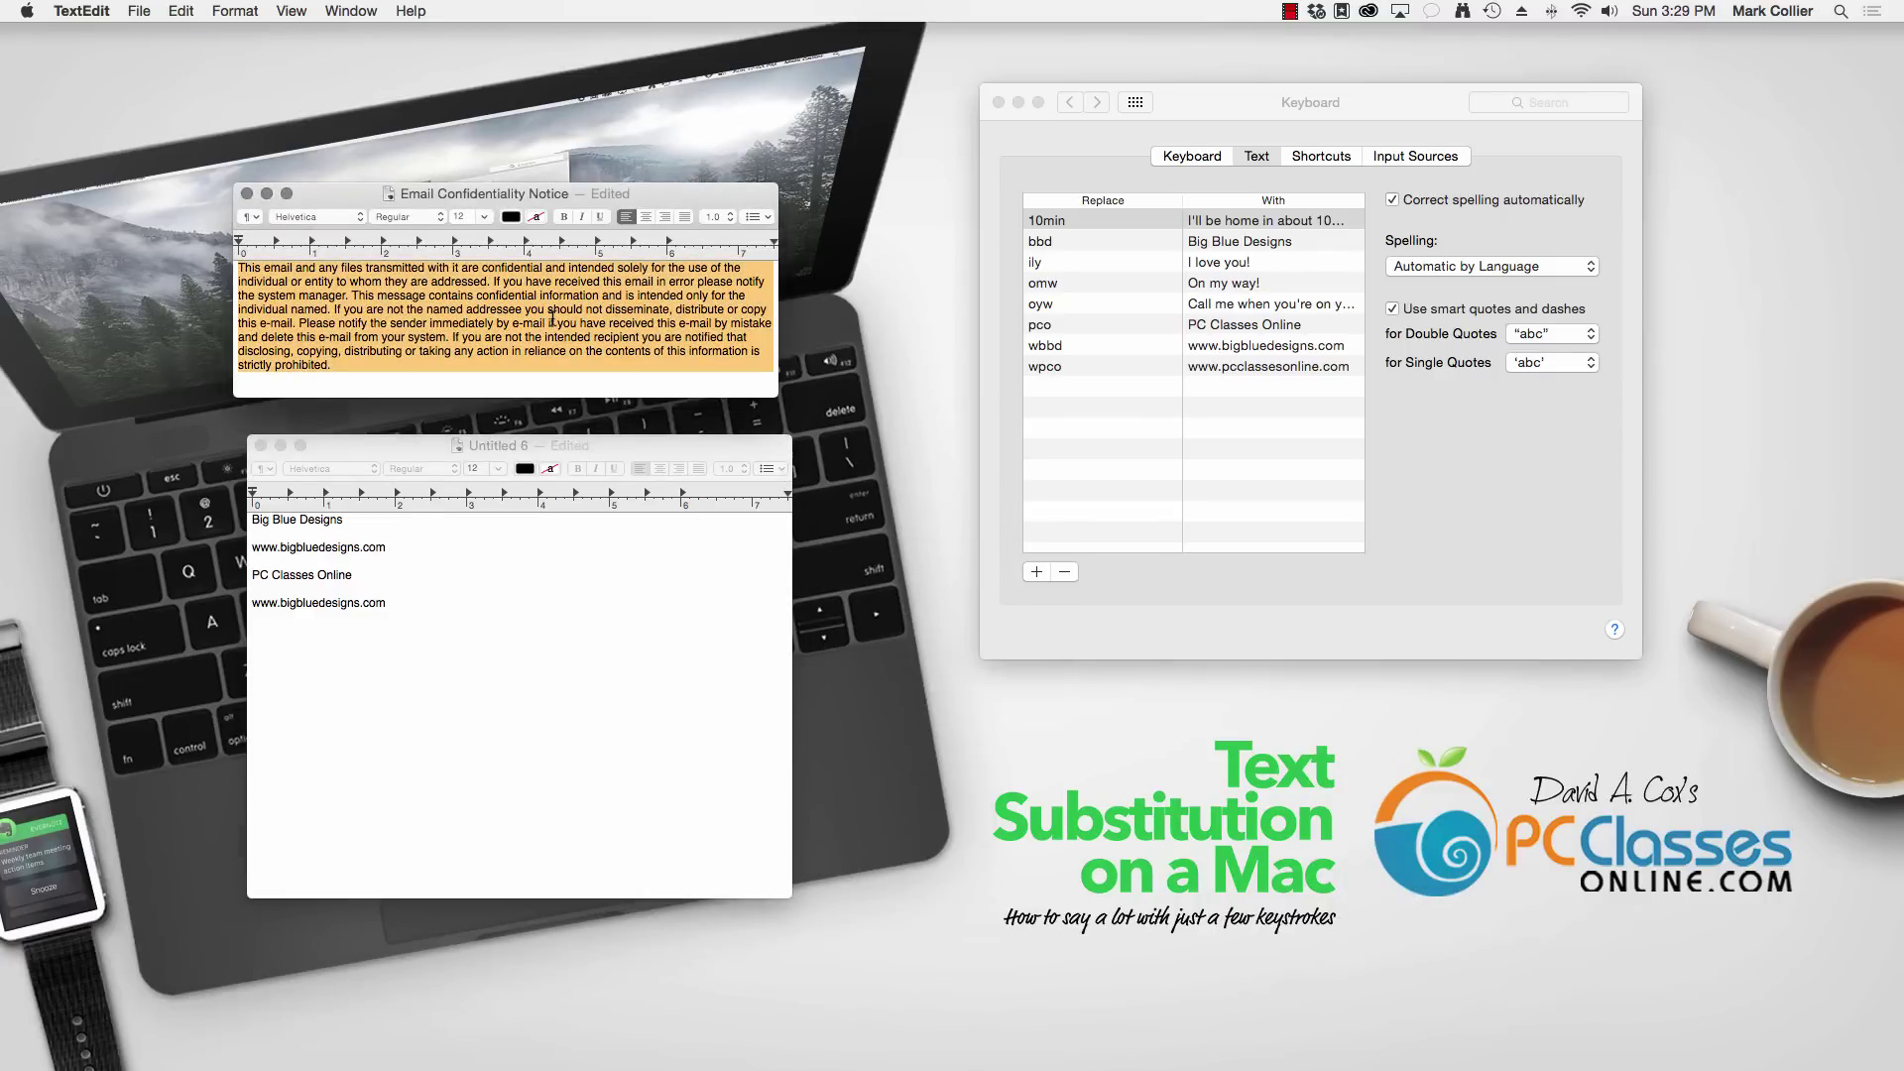
- Add a 'conf' text replacement whose expansion is the pasted confidentiality notice
left_click(1035, 572)
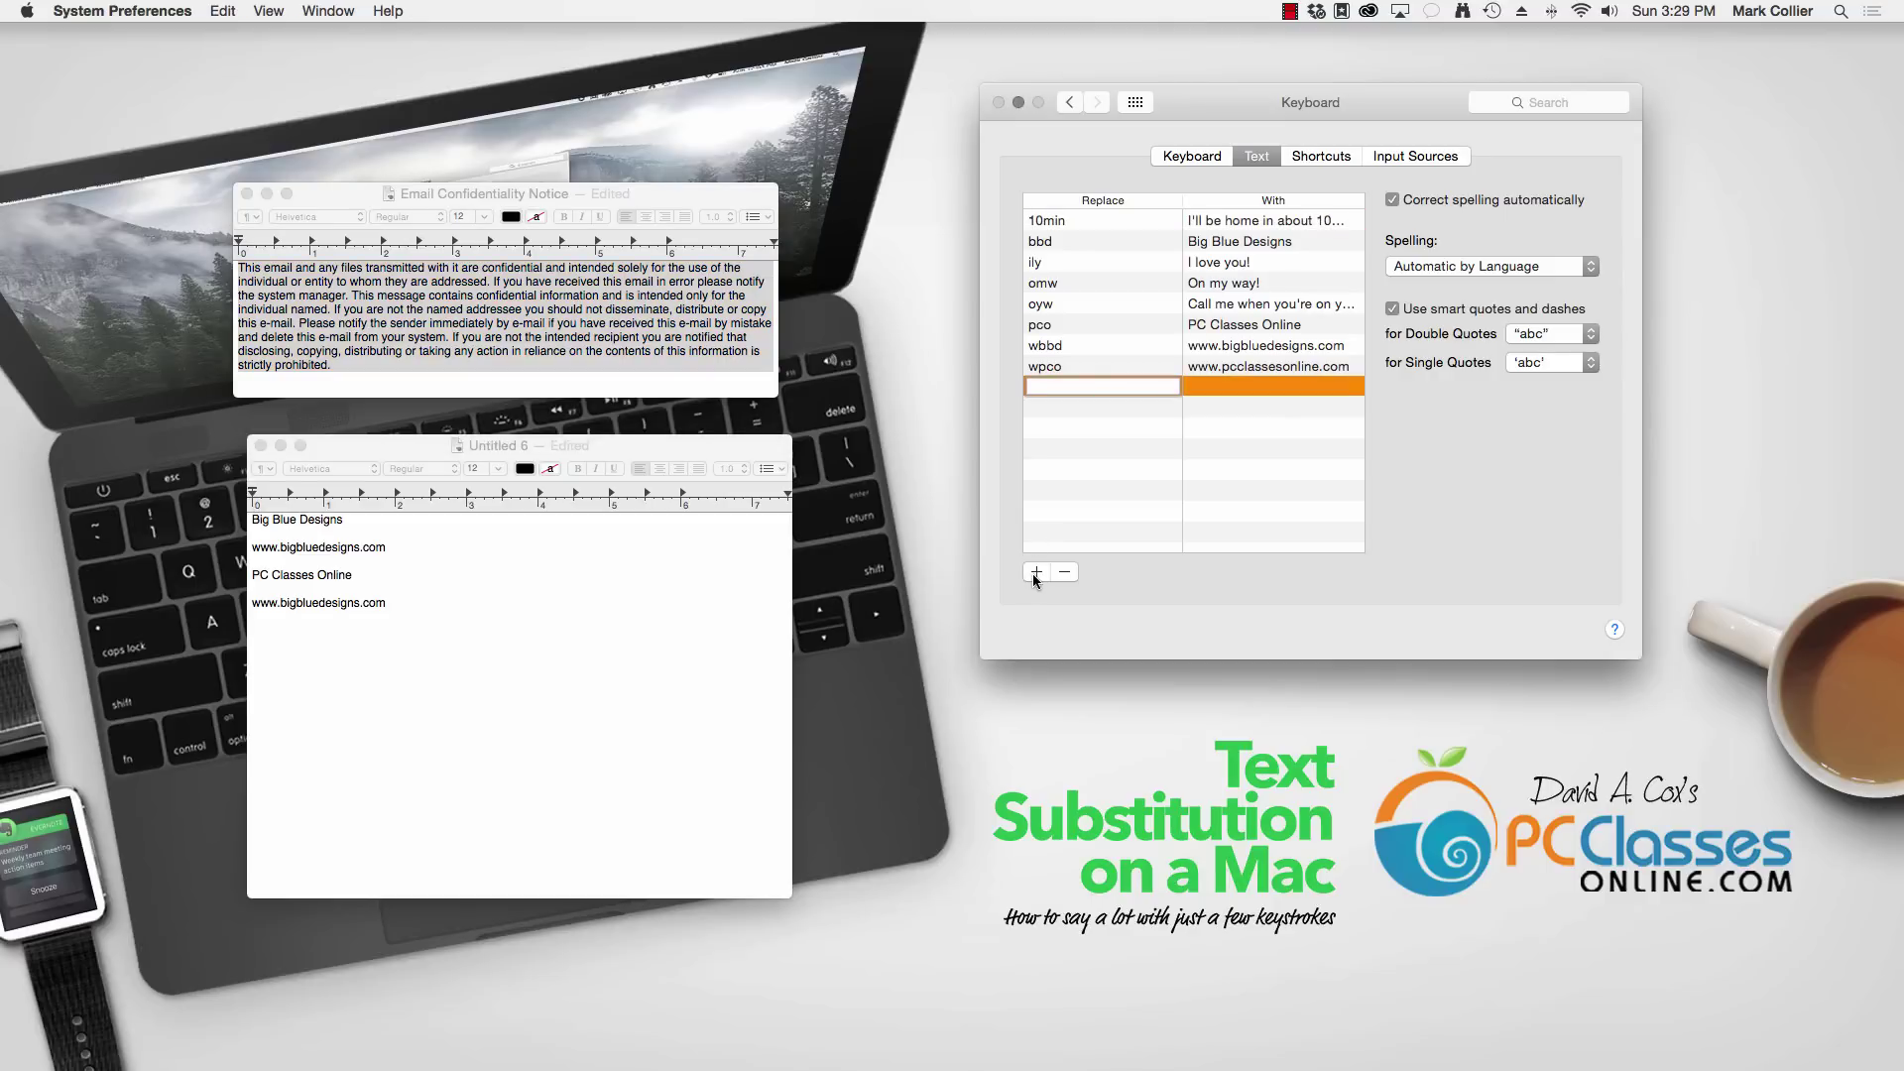
type("conf")
key("Tab")
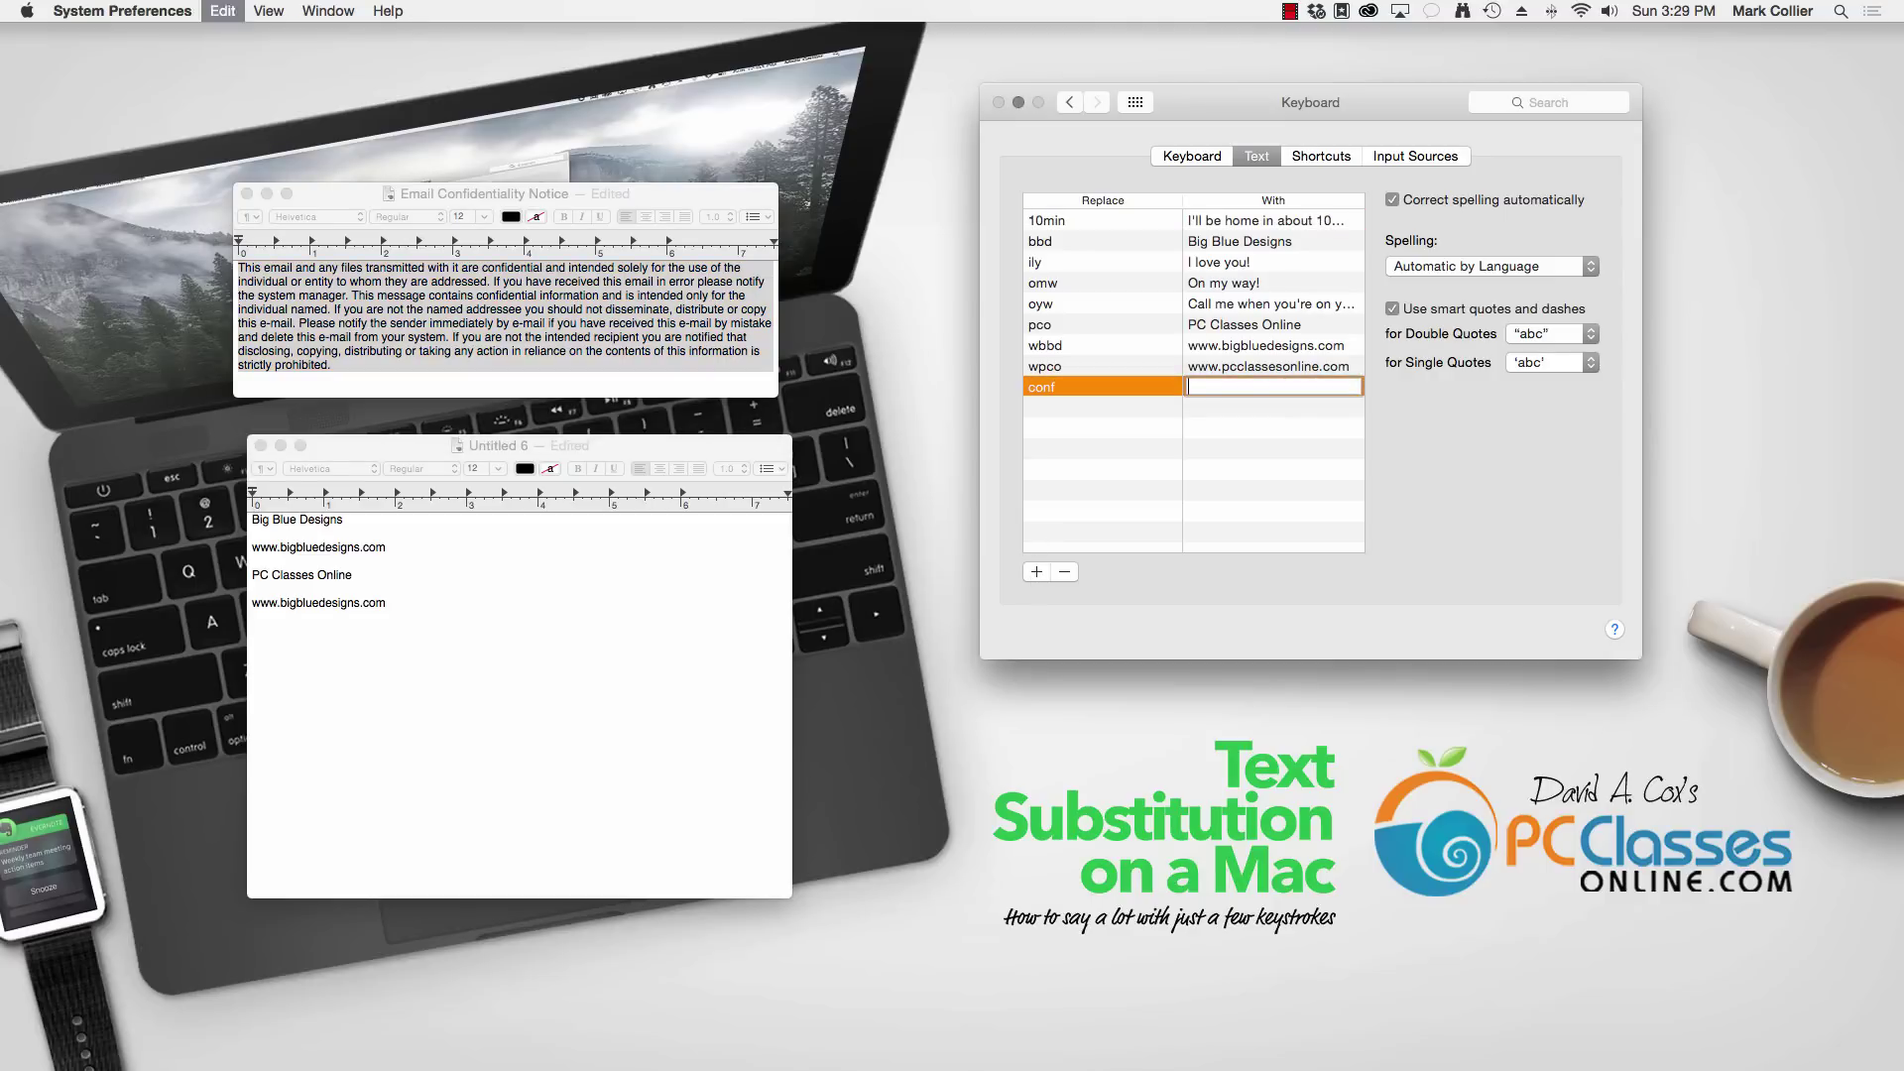
key("super+v")
left_click(1223, 412)
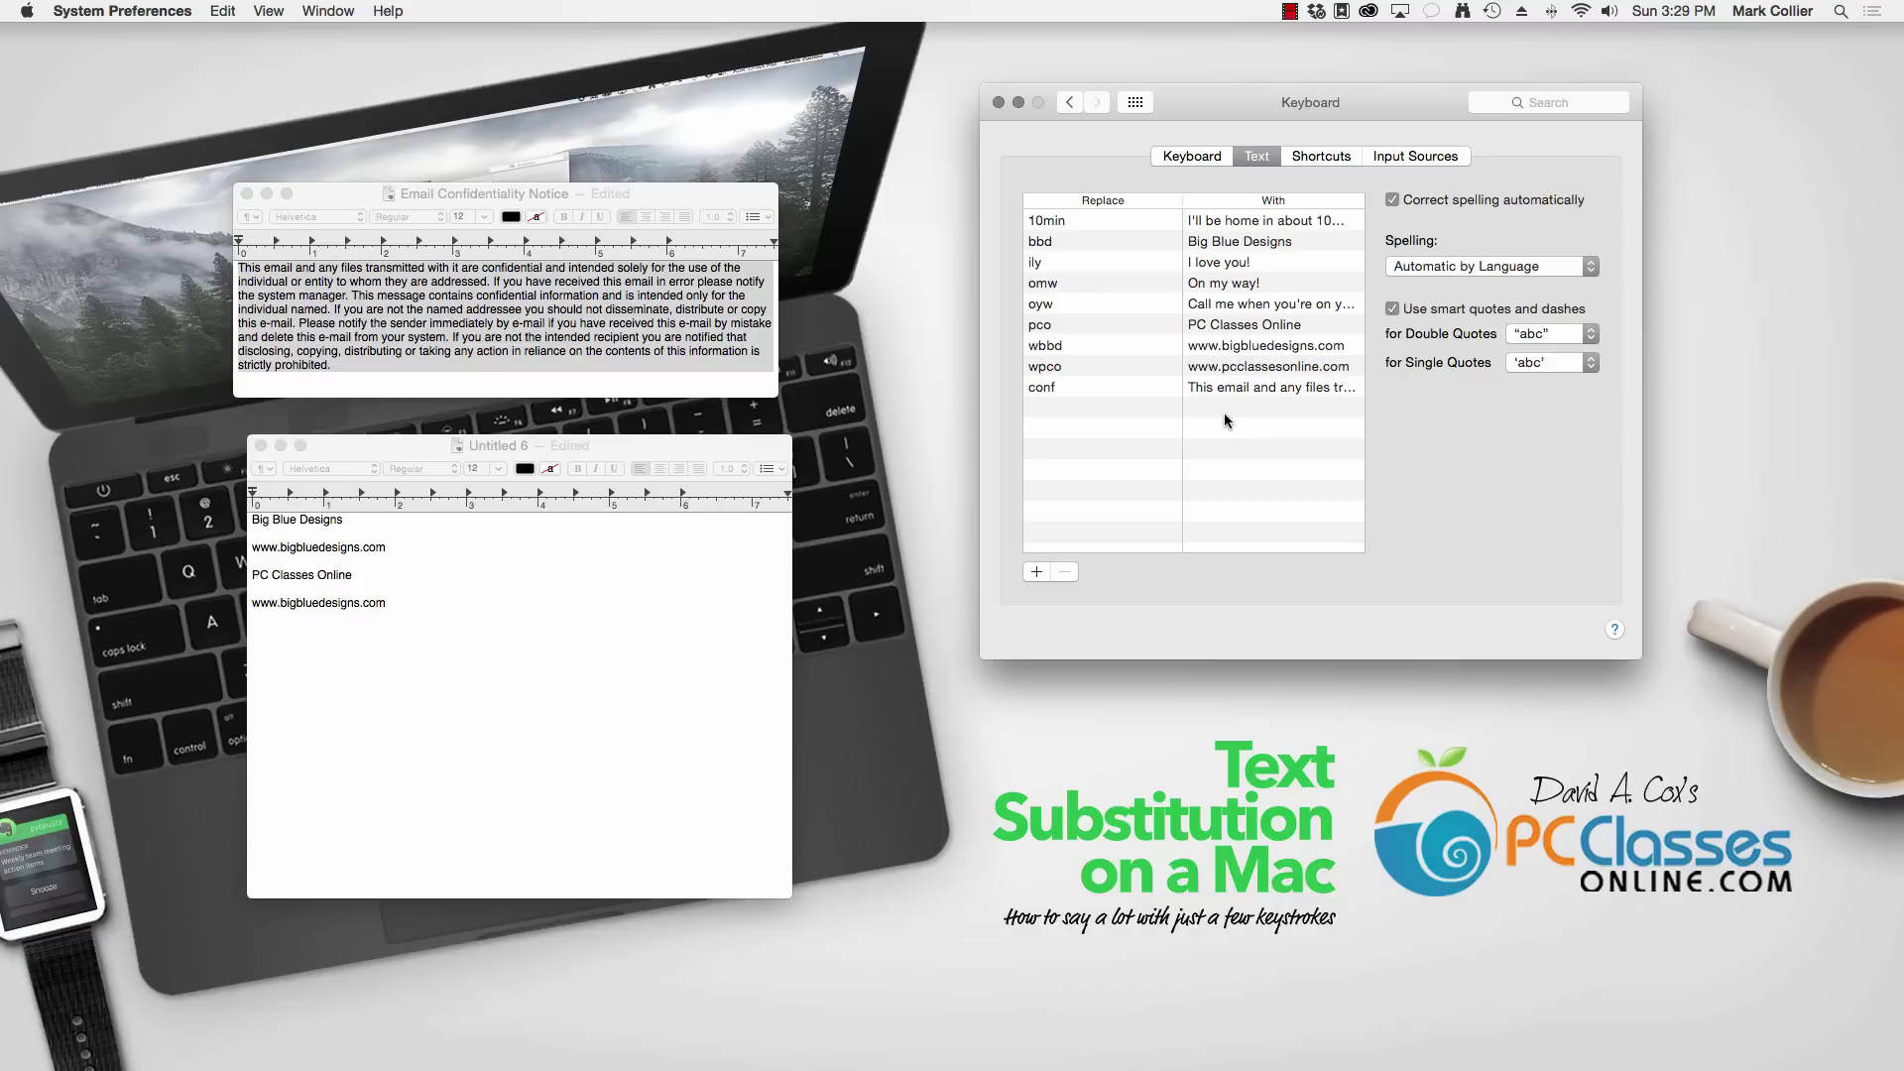
- Type conf at the end of Untitled 6 to insert the confidentiality notice paragraph
left_click(385, 638)
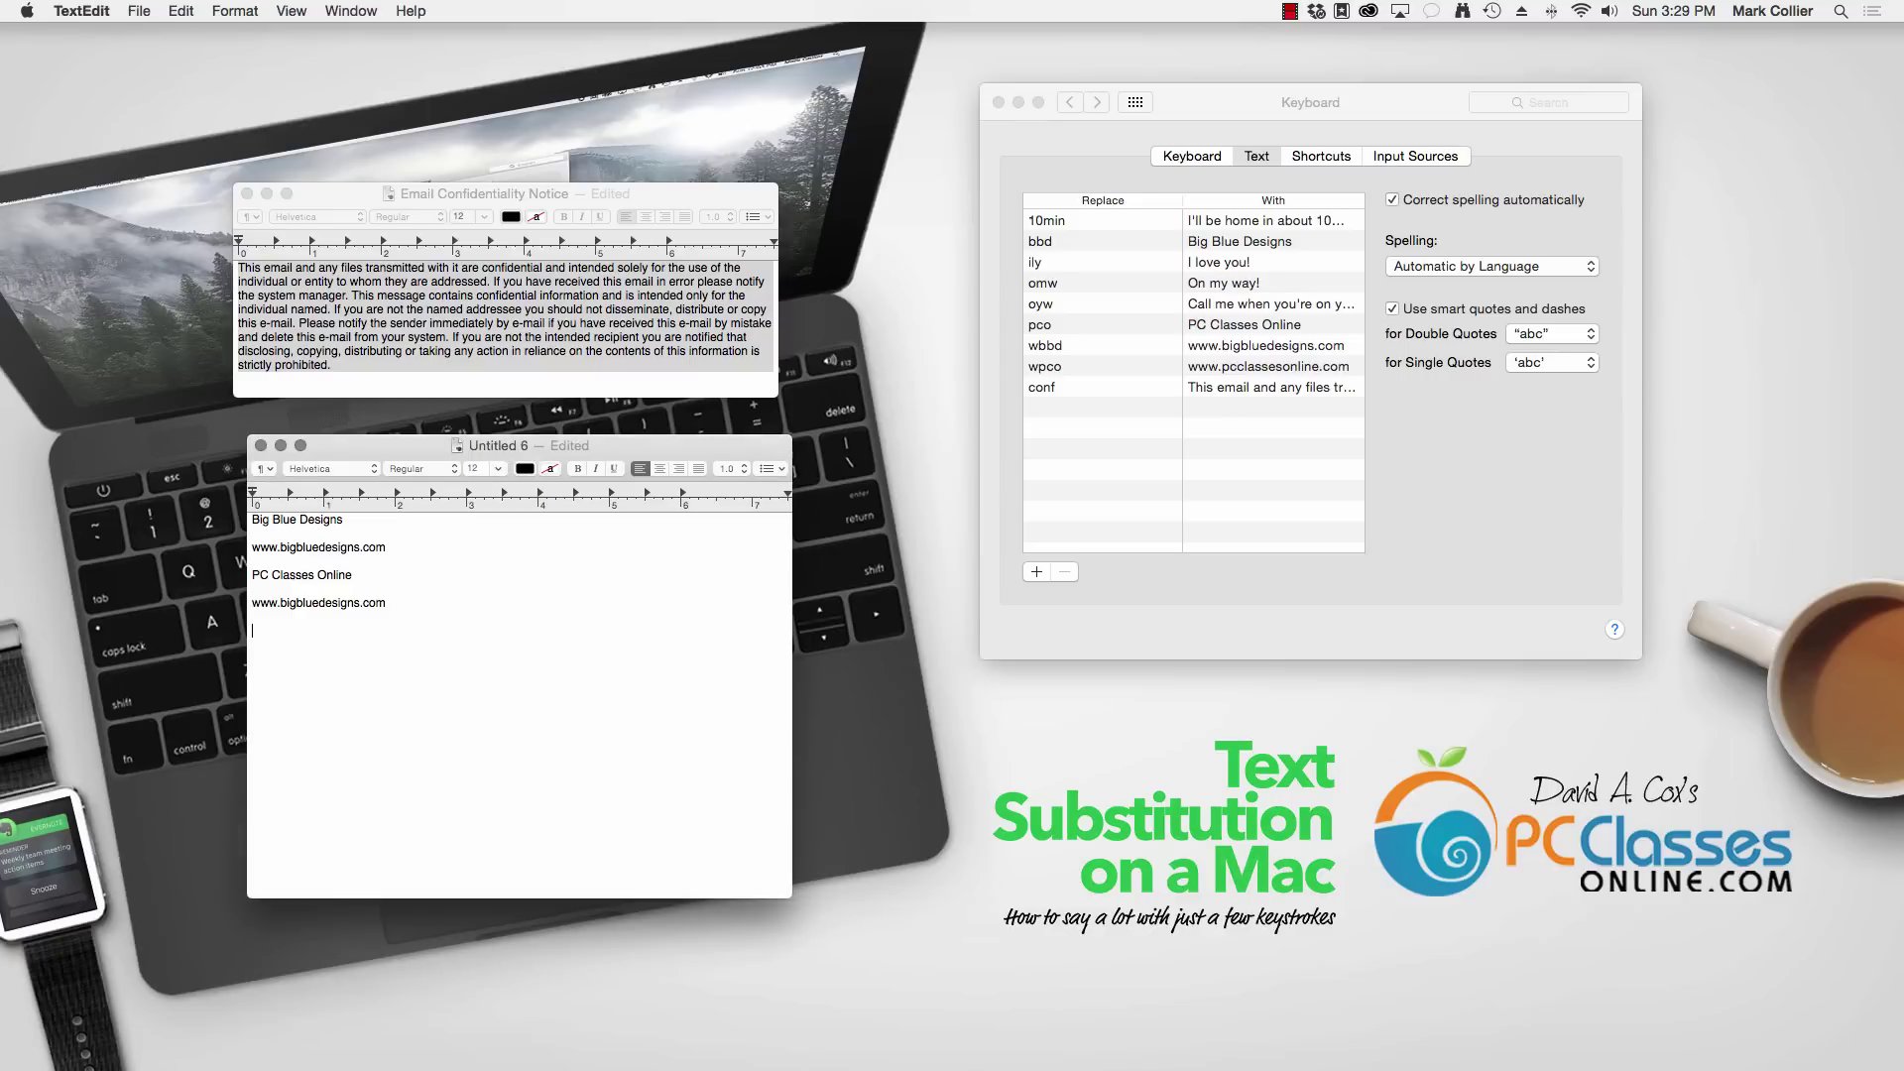
type("co")
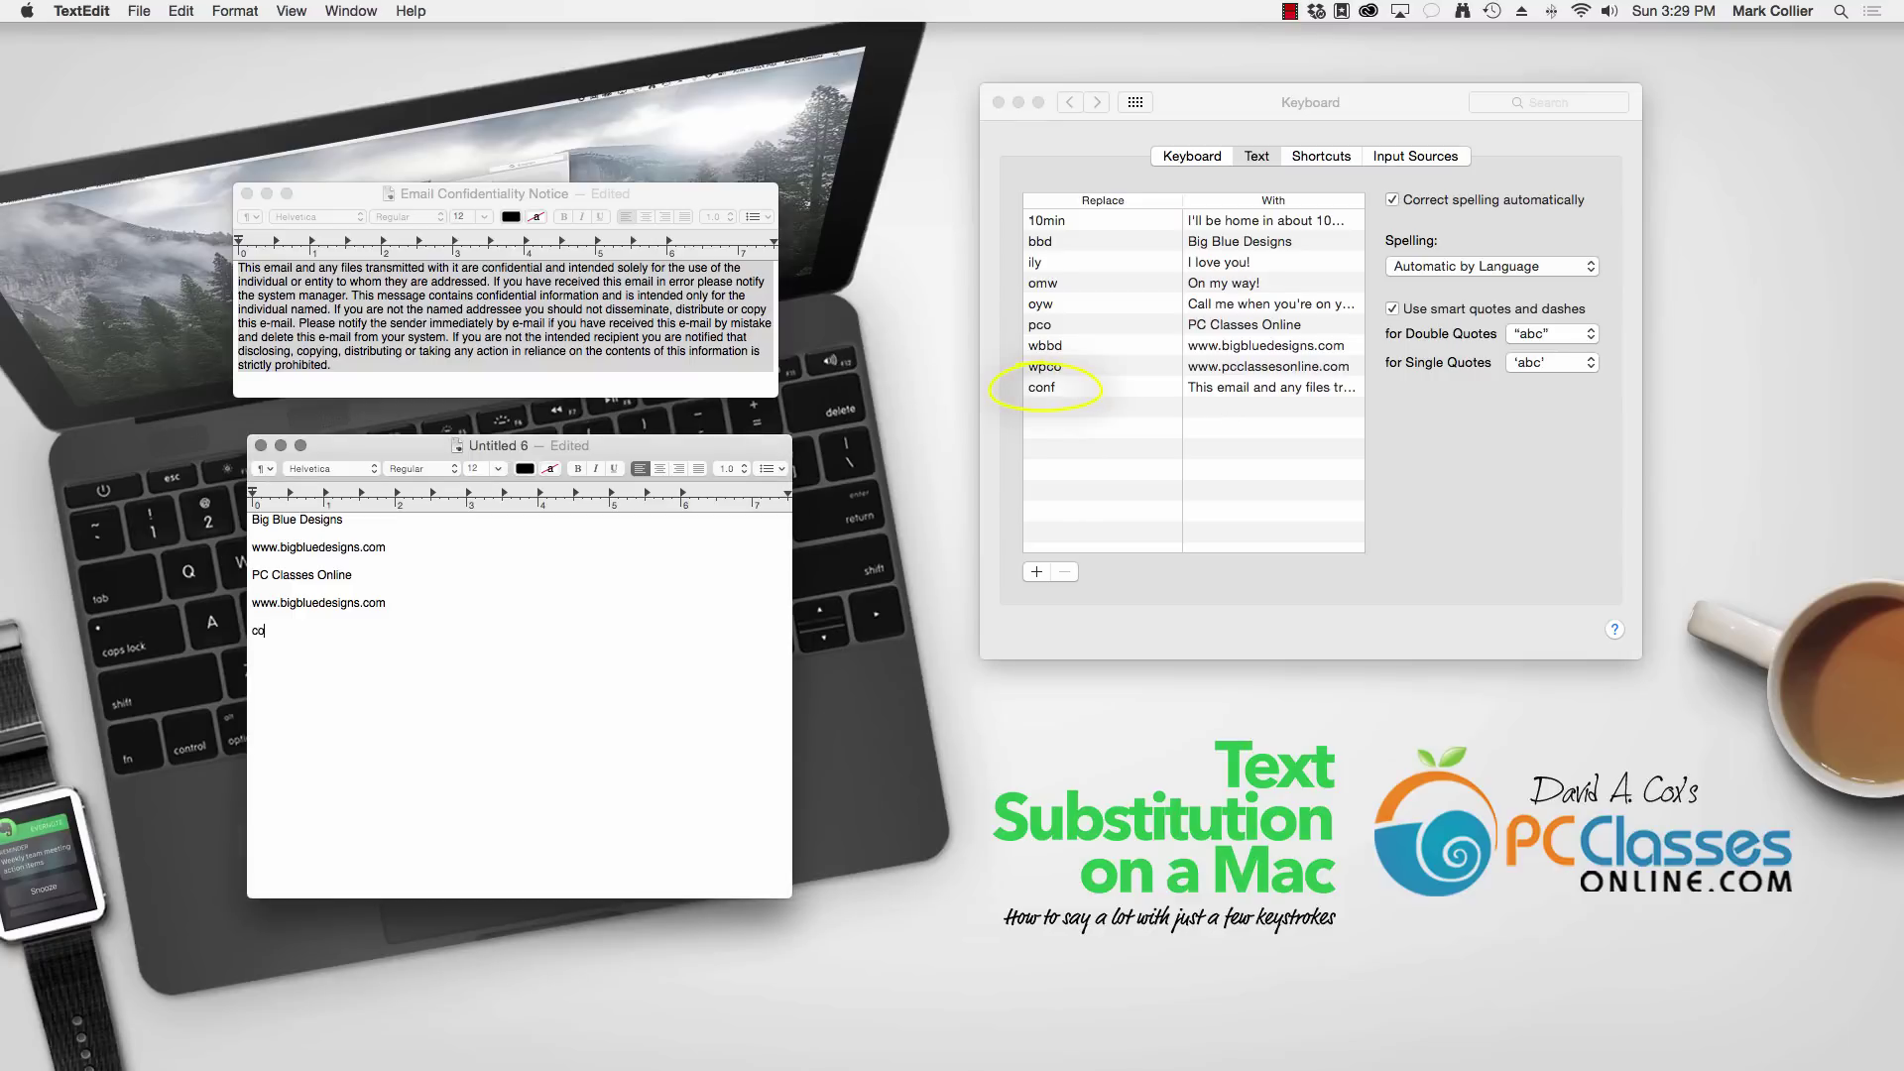
type("nf")
key("Return")
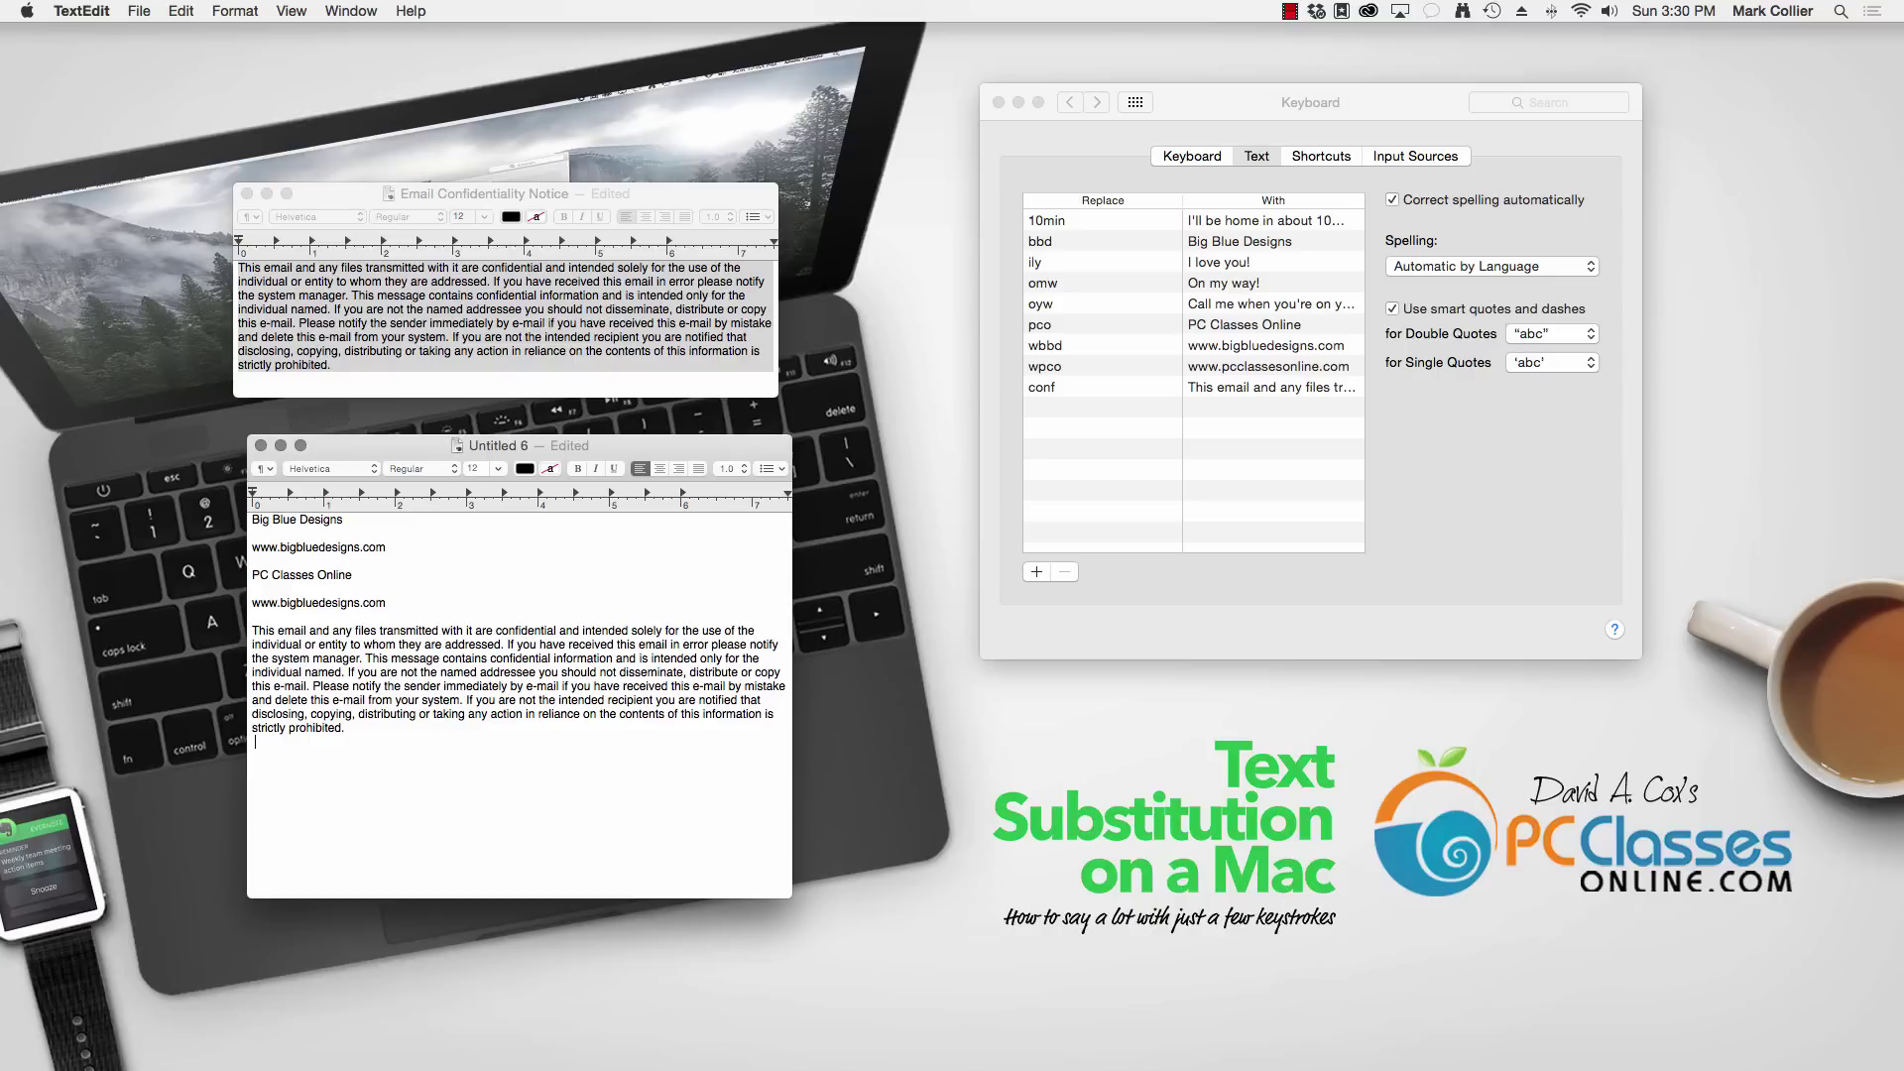
- Copy all the text of the PC Classes Online email response document
mouse_move(1405, 1061)
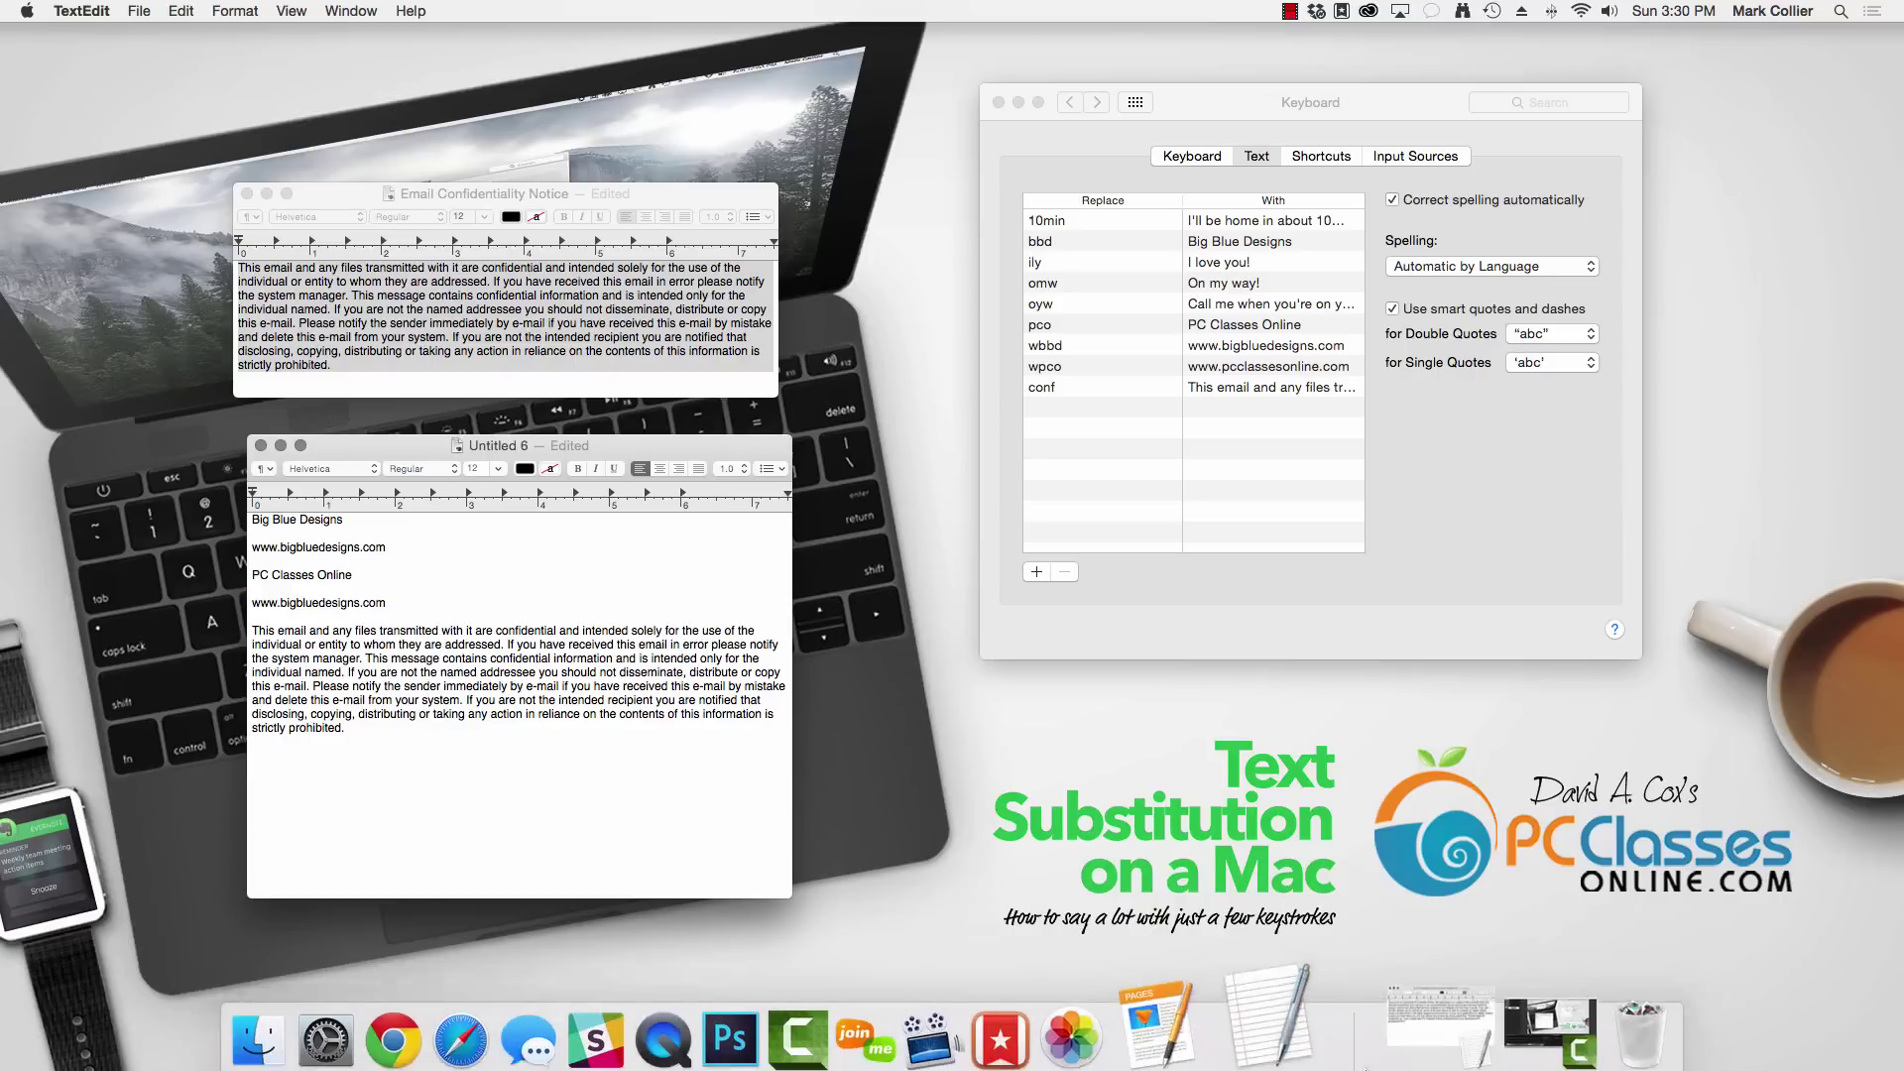
left_click(1404, 1009)
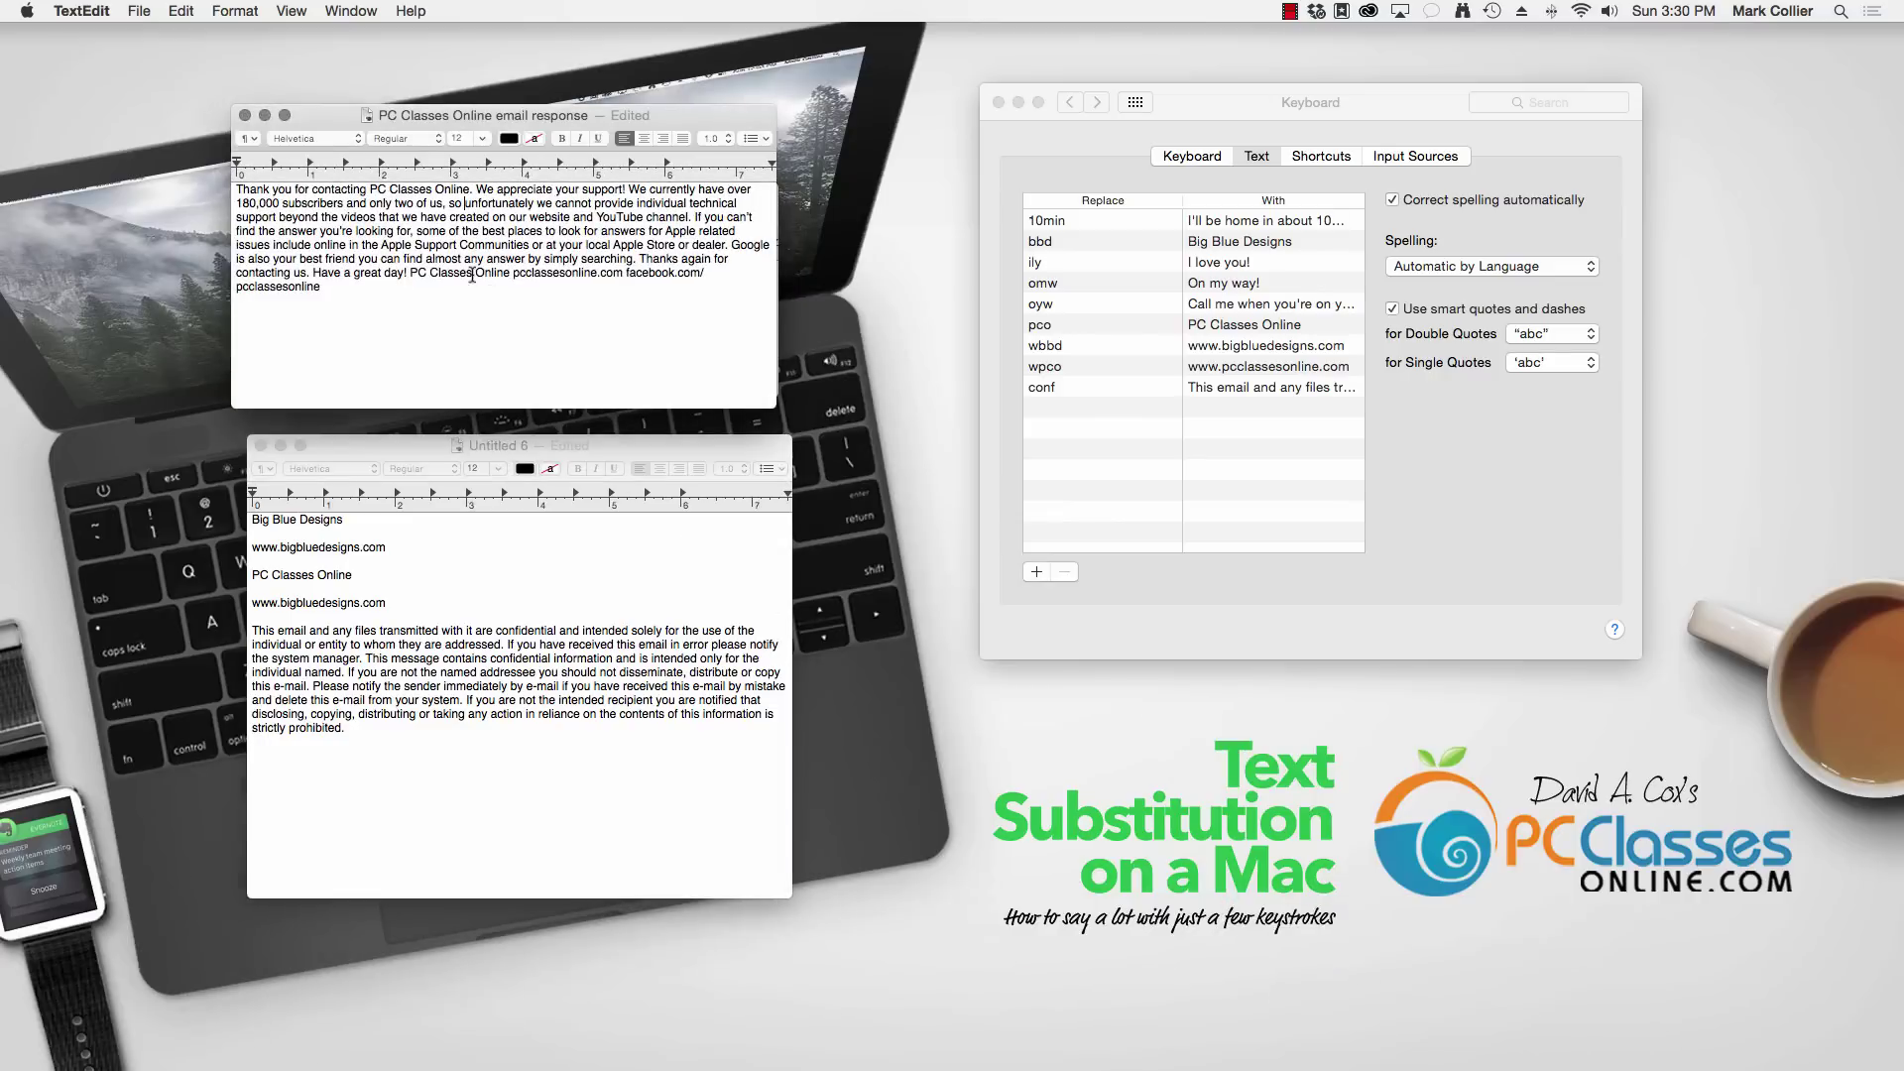
key("super+a")
key("super+c")
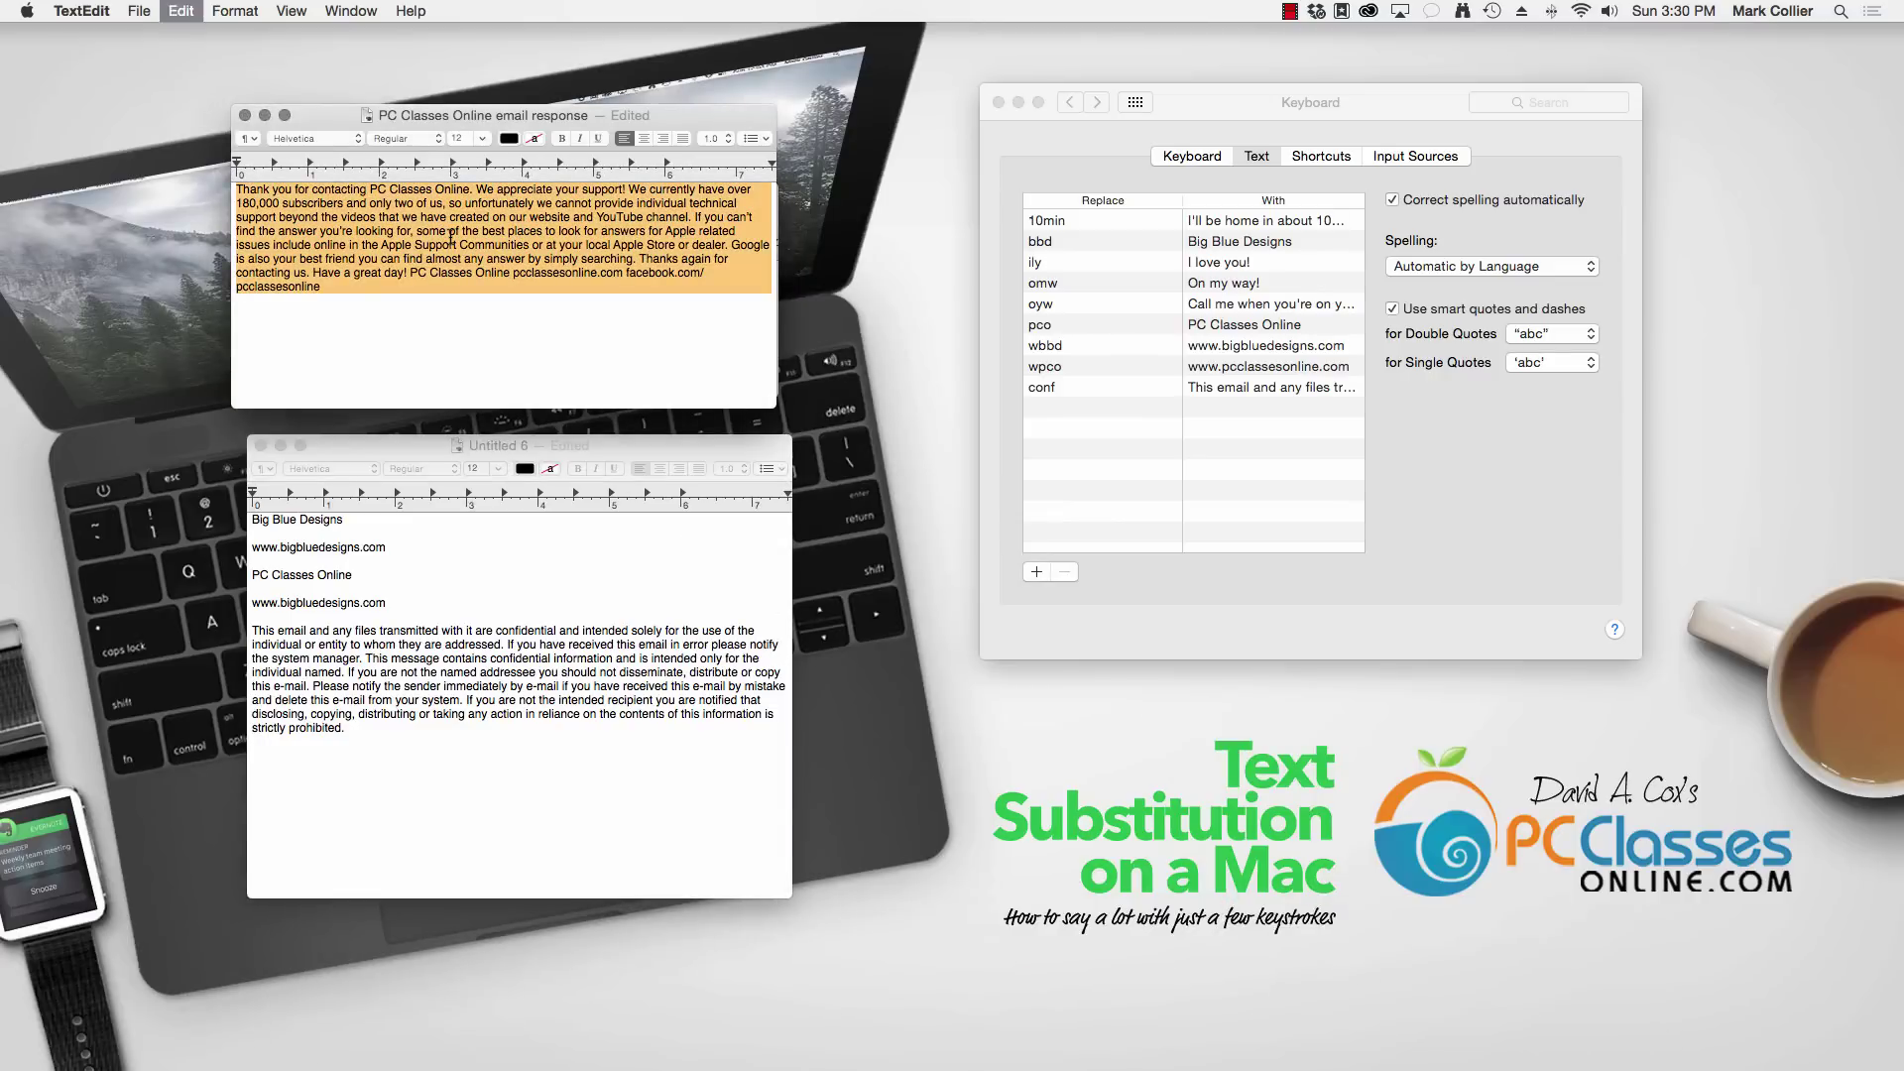
- Add a 'pcoemail' text replacement that expands to the pasted thank-you email response
left_click(1059, 417)
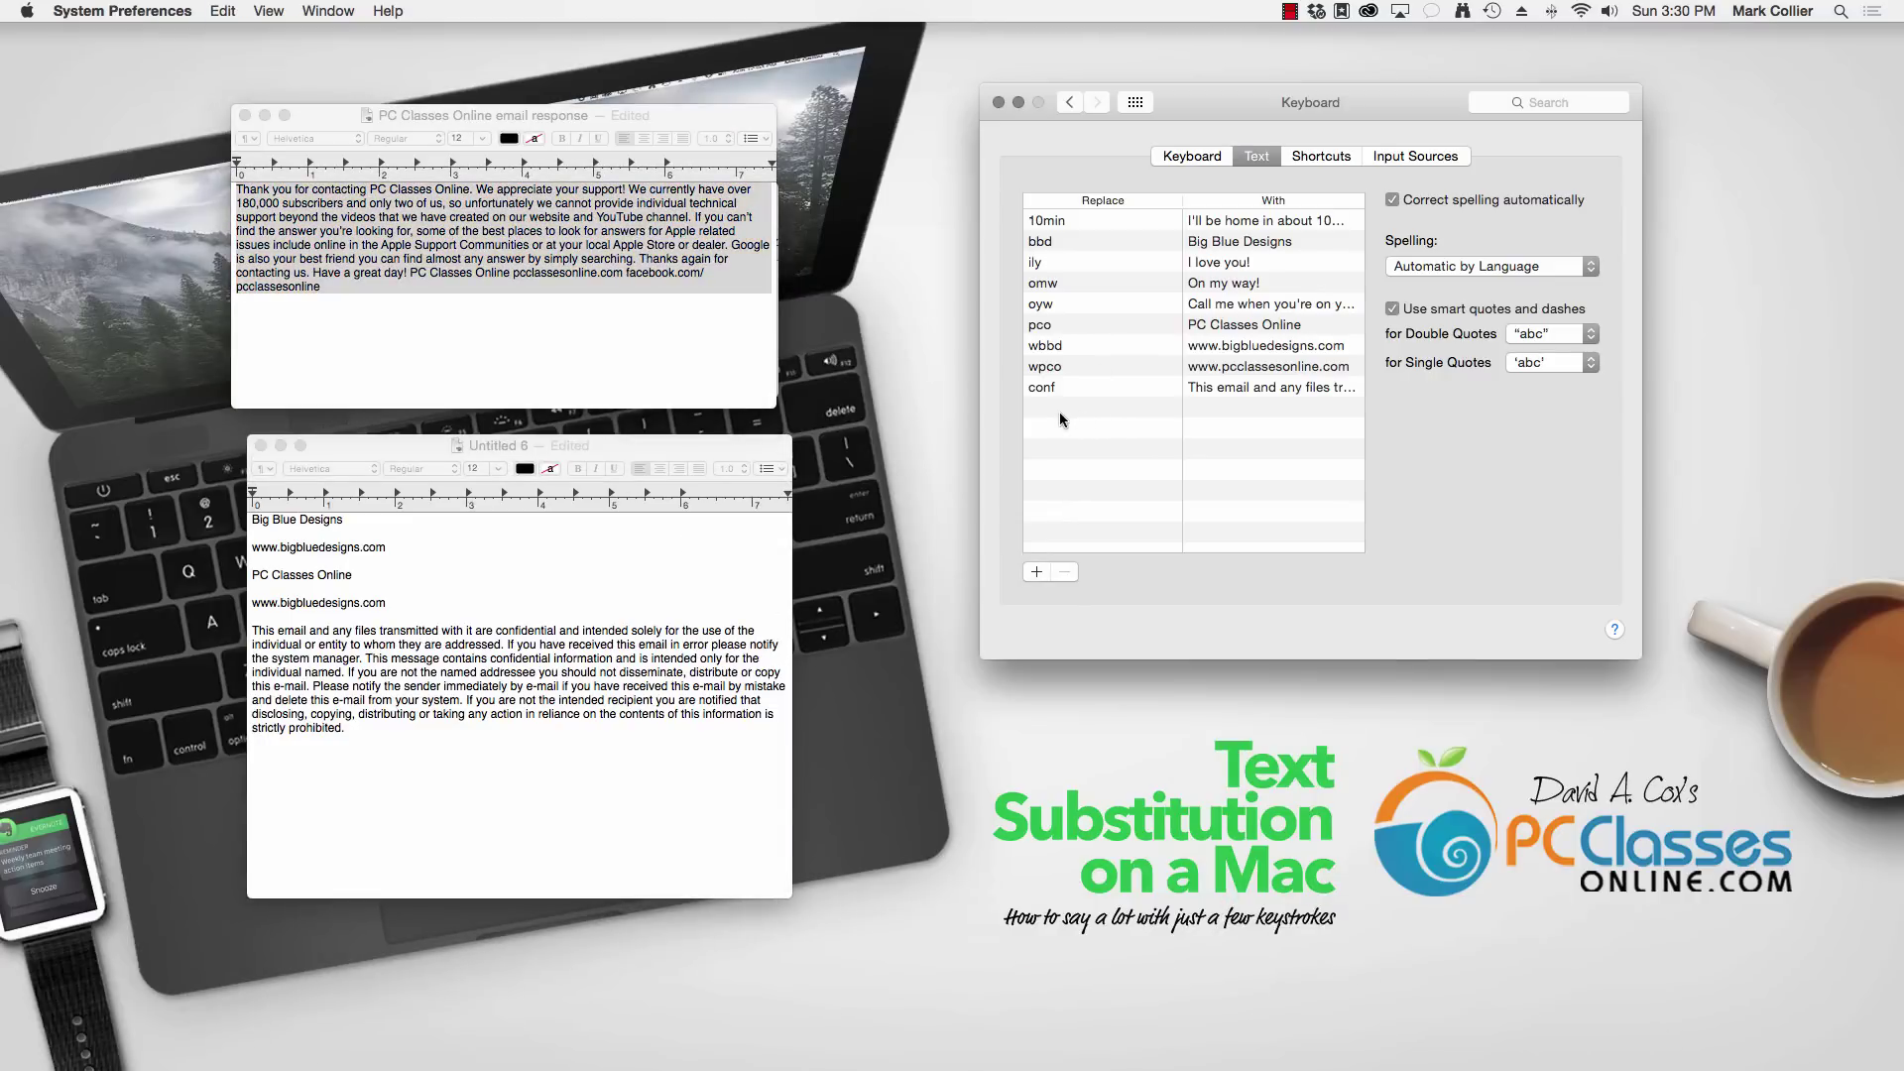
left_click(1037, 573)
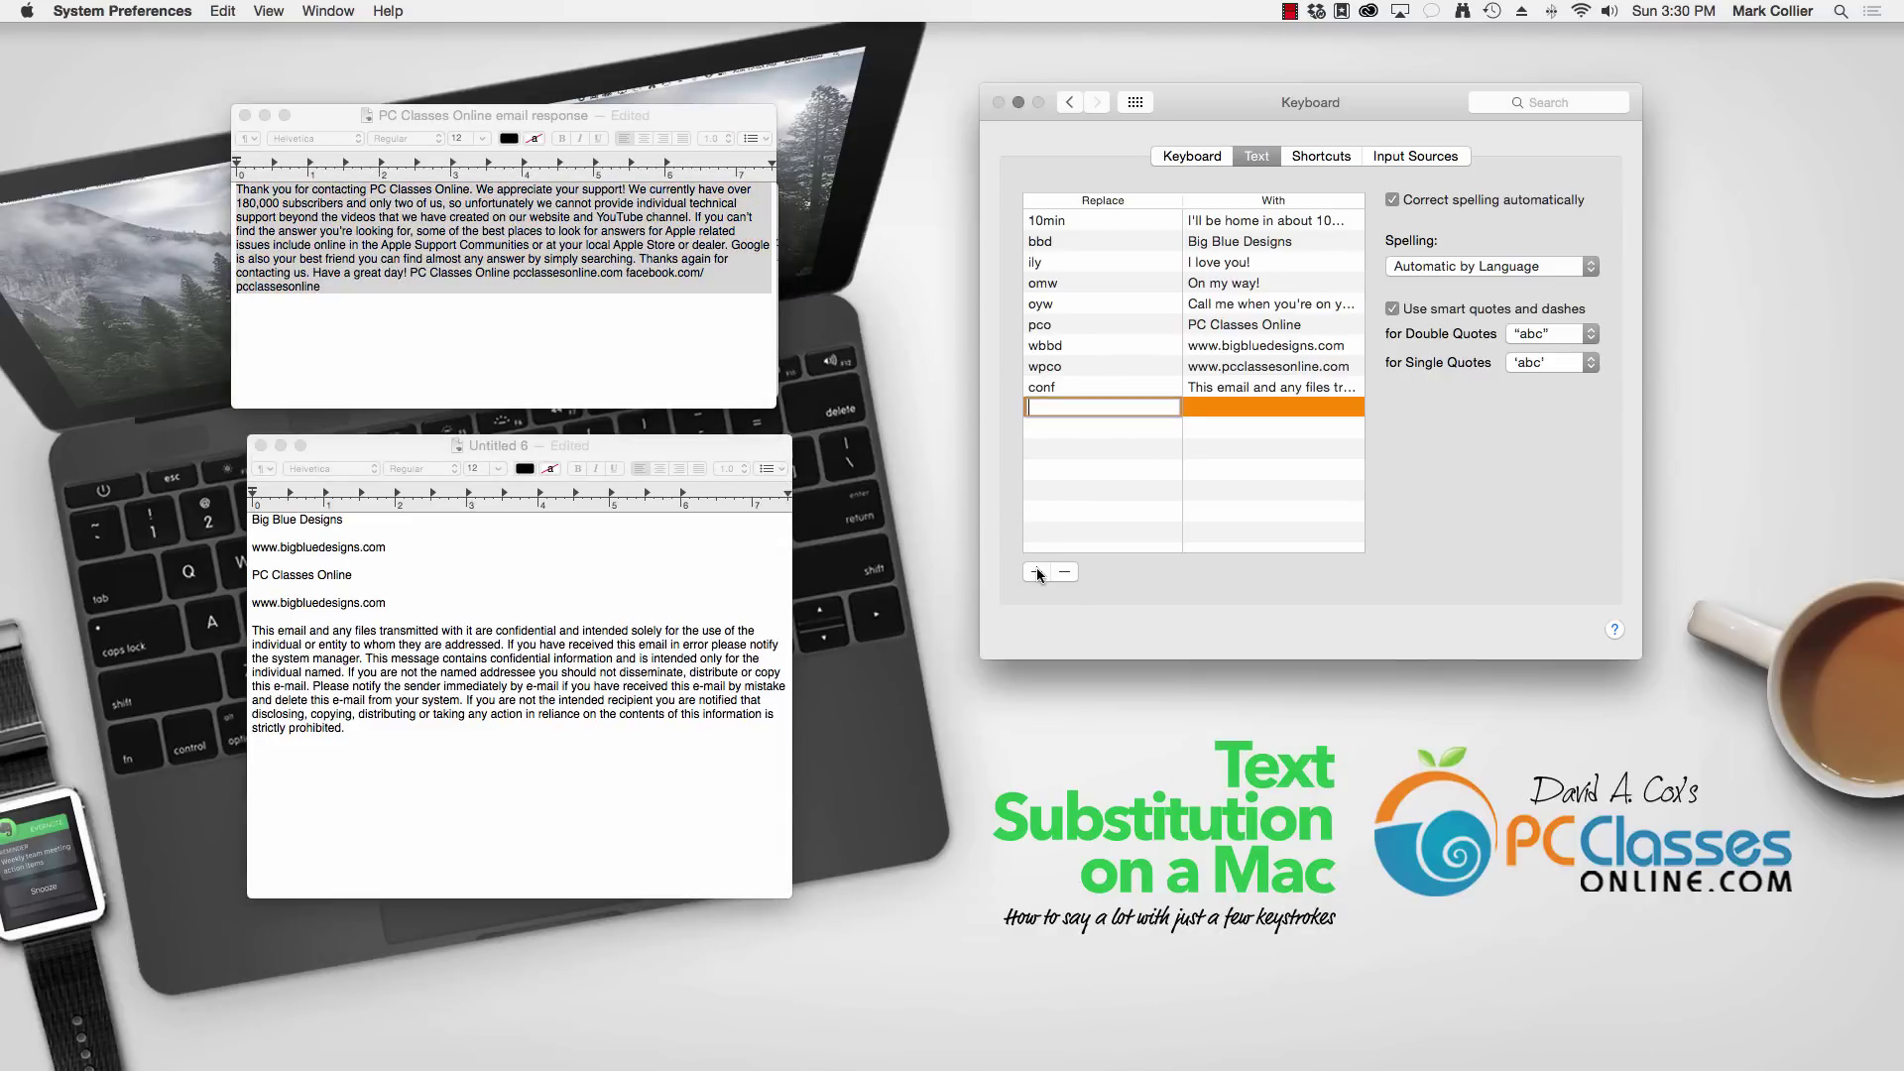
type("pcoemail")
key("Tab")
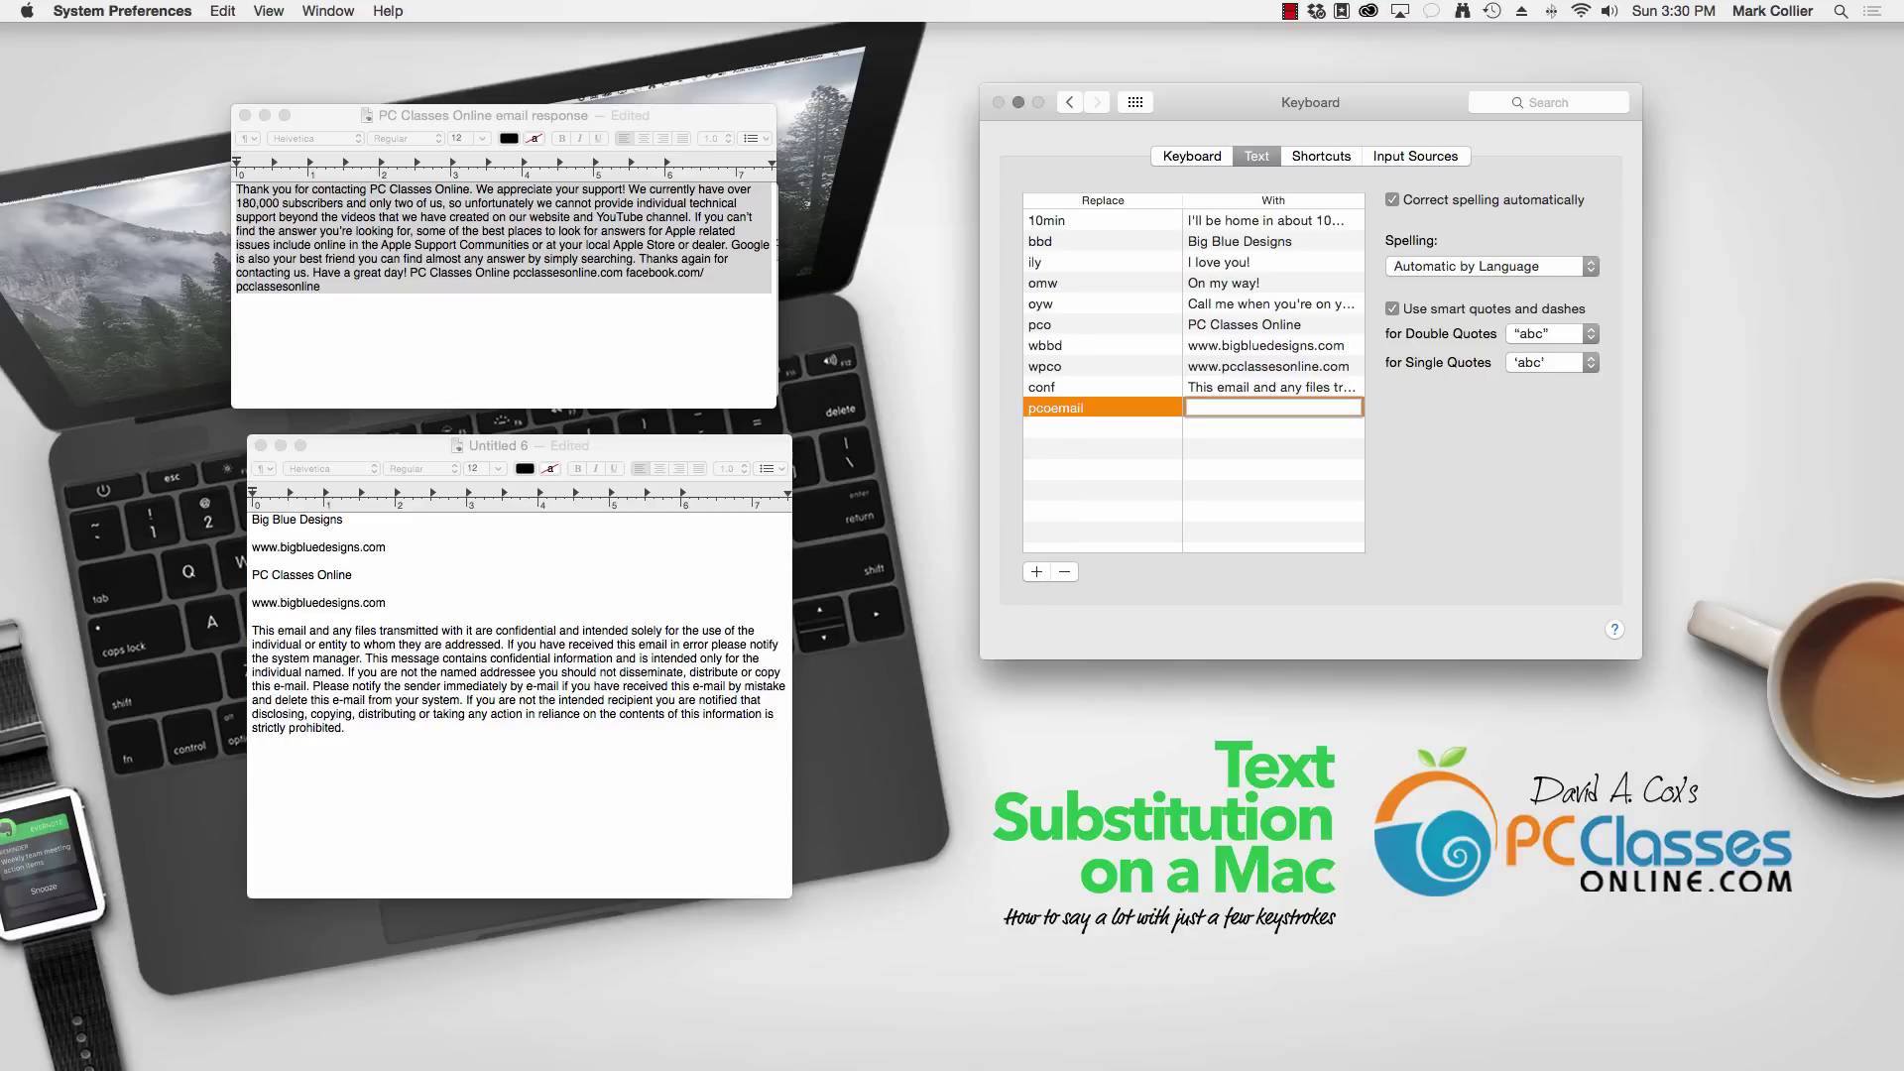
key("super+v")
left_click(1205, 427)
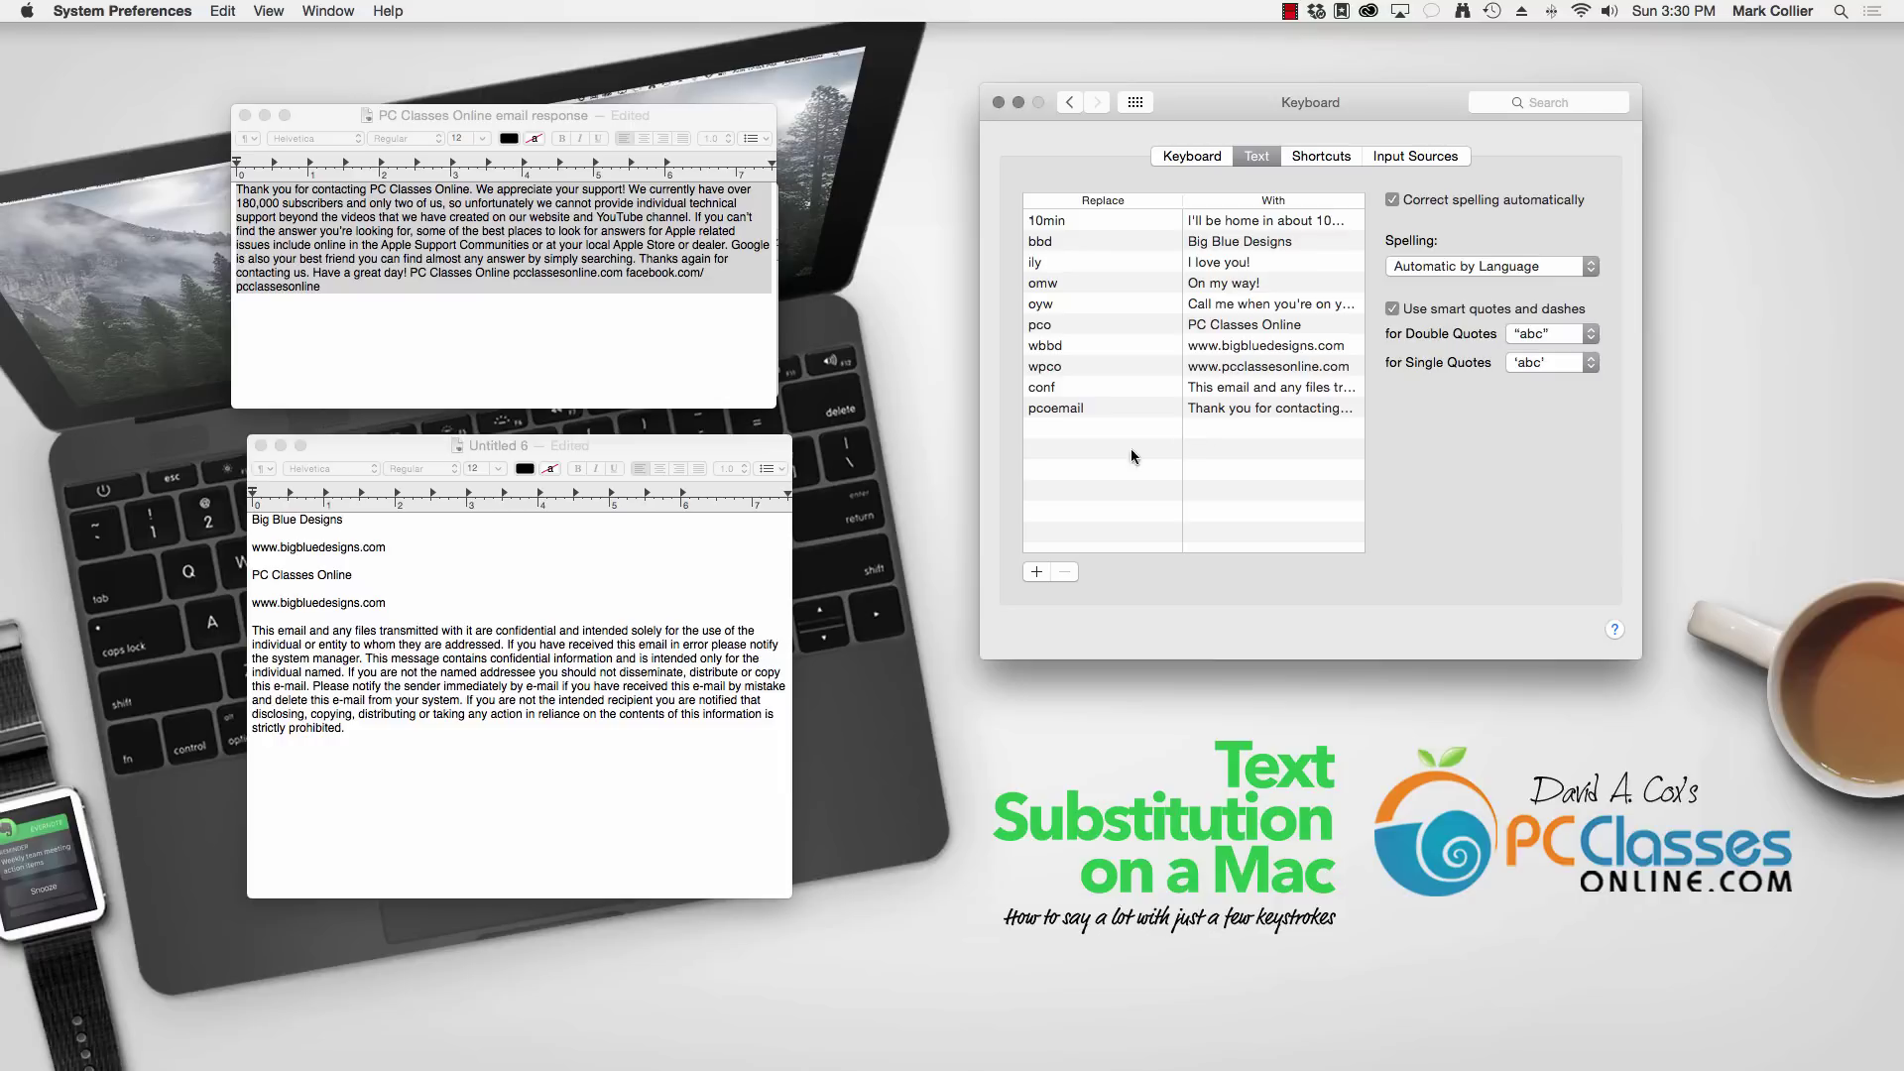
- Type pcoemail at the end of Untitled 6 to insert the thank-you paragraph
left_click(525, 763)
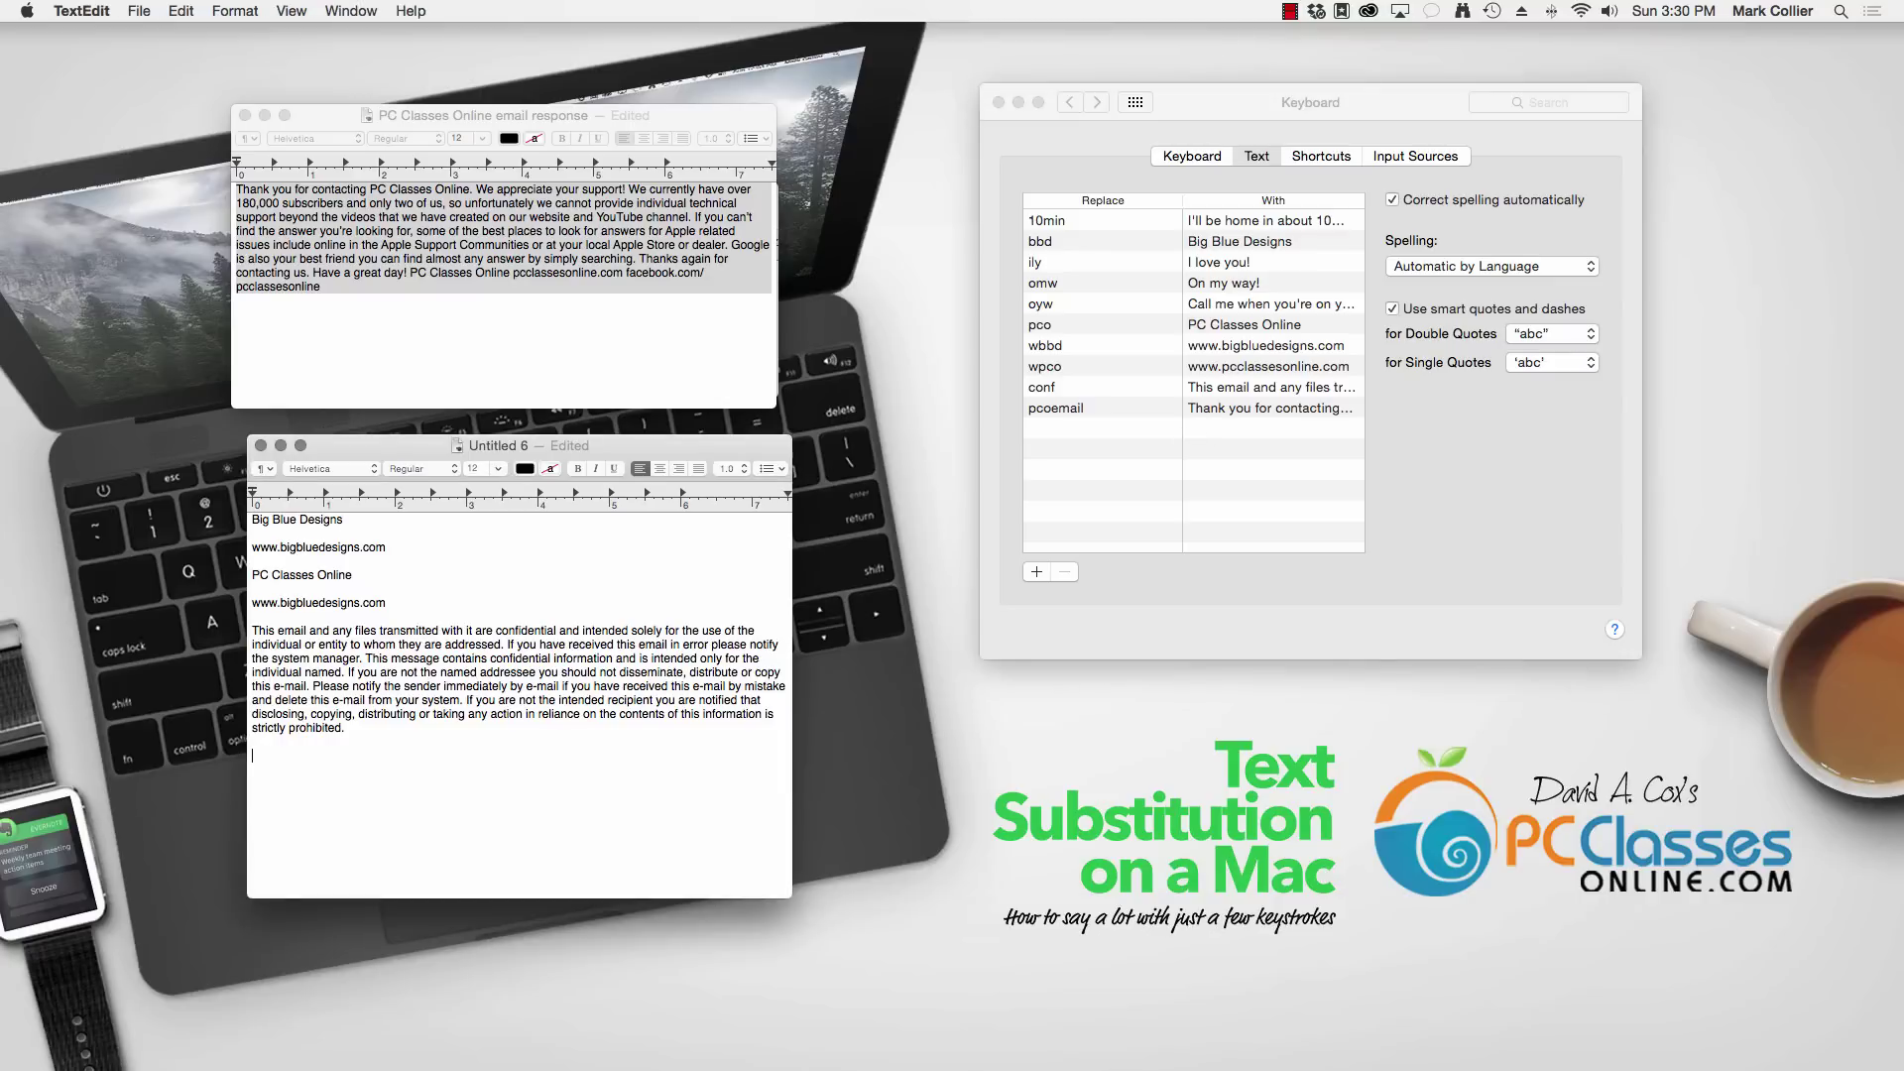
type("pcoemail")
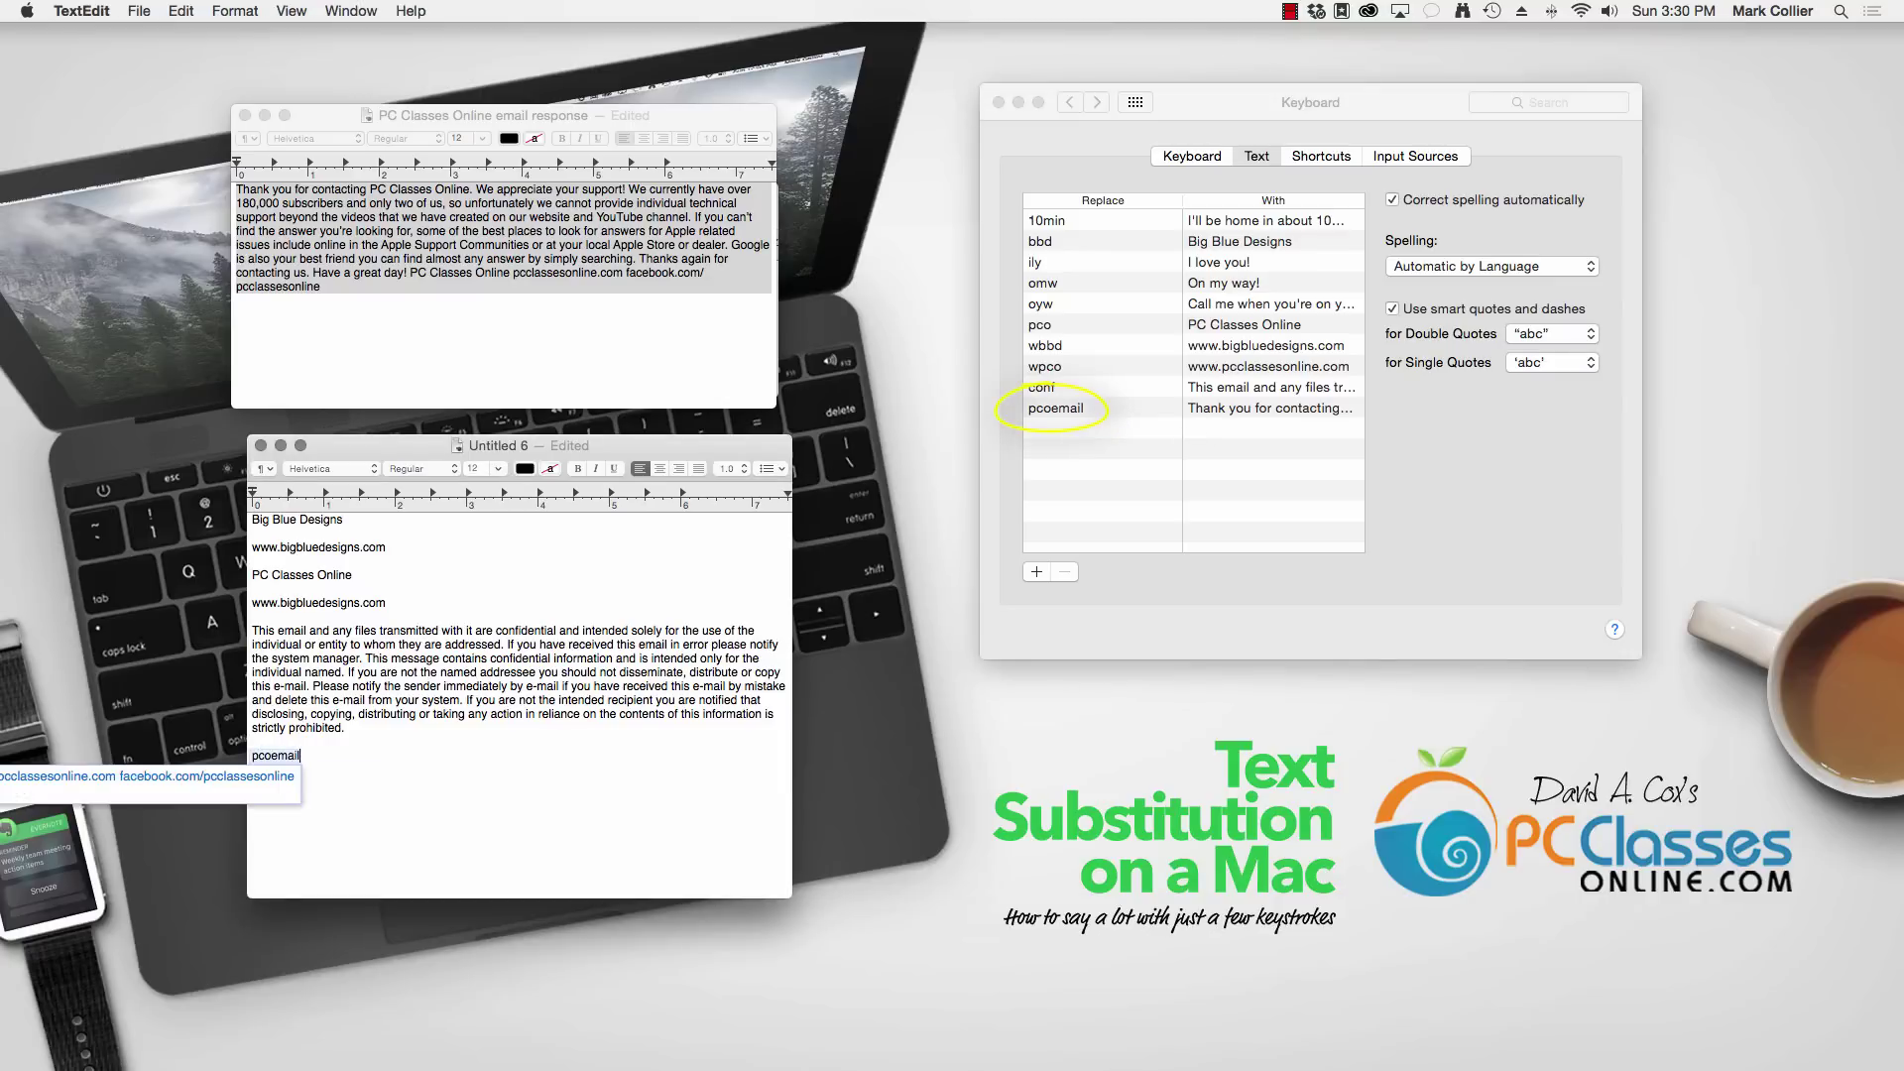
key("Return")
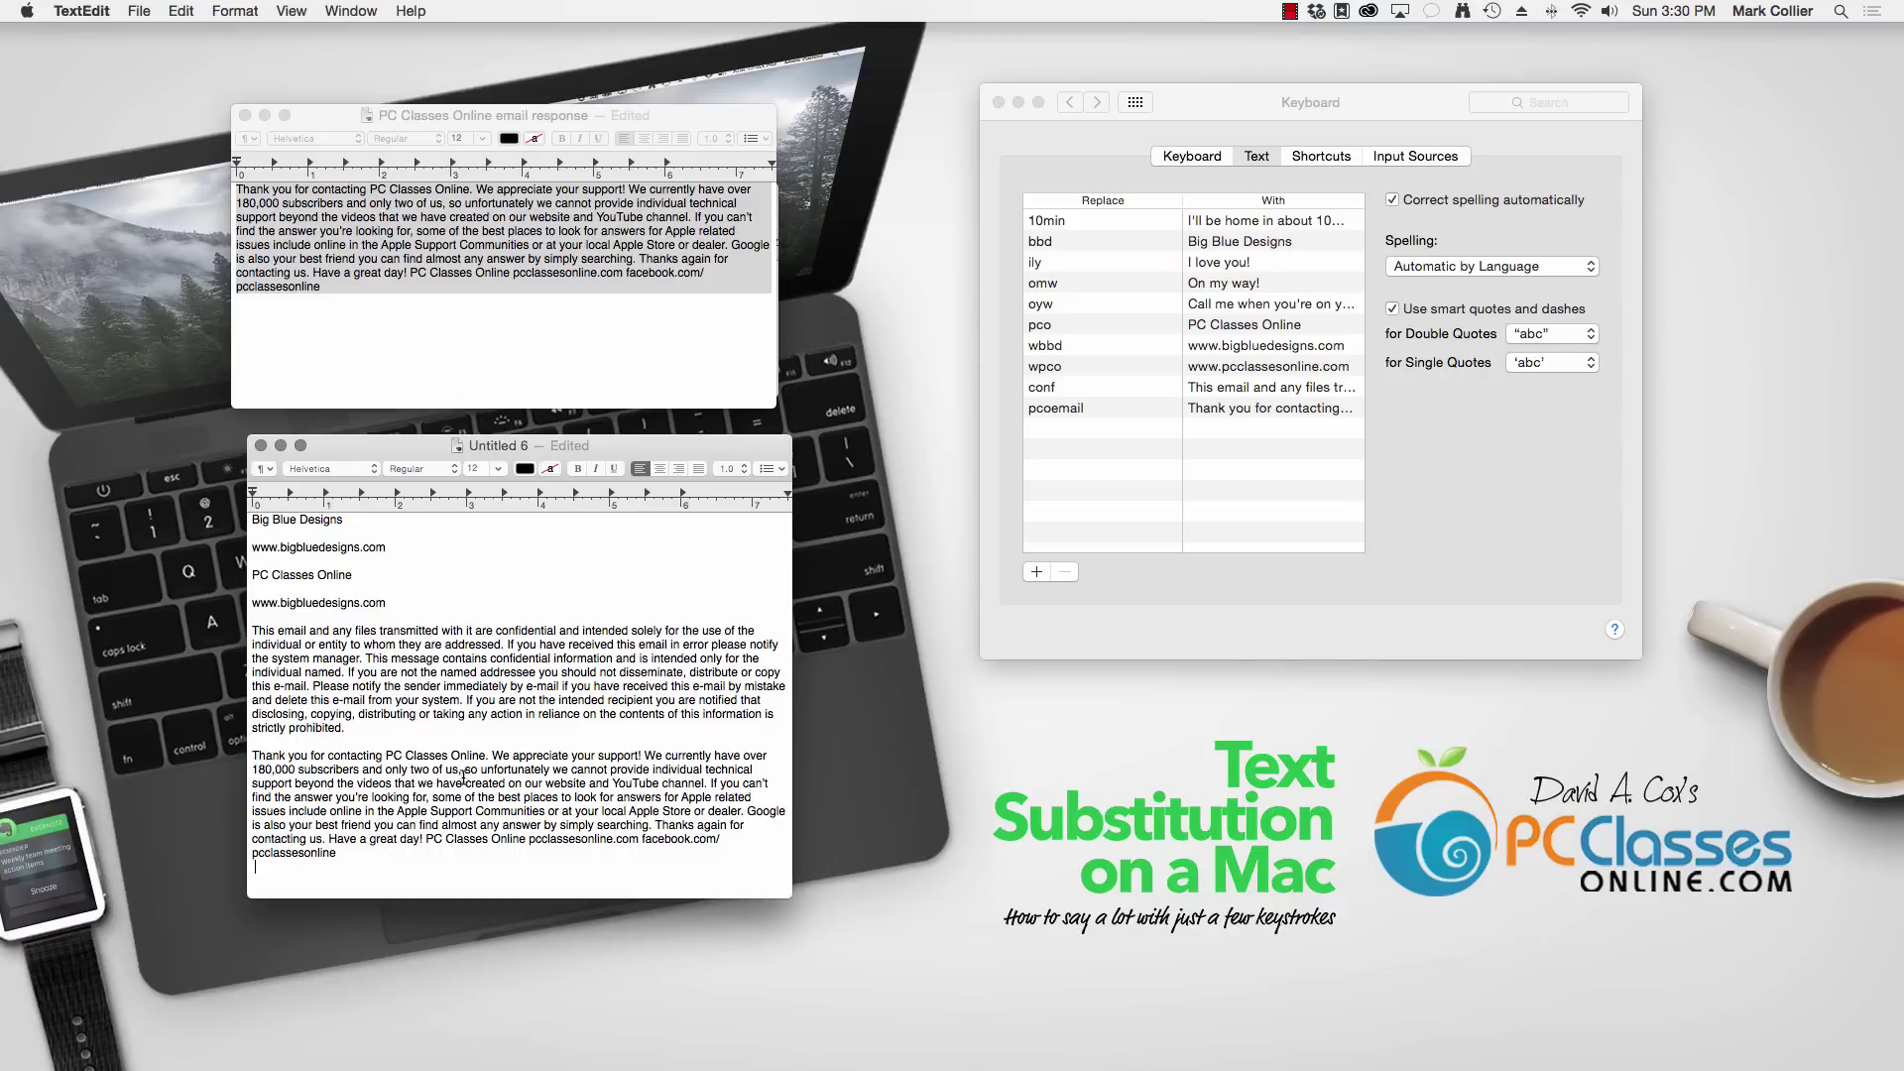
- Start new paragraphs at "If you can't find", "Thanks again" and the signature
left_click(711, 783)
key("BackSpace")
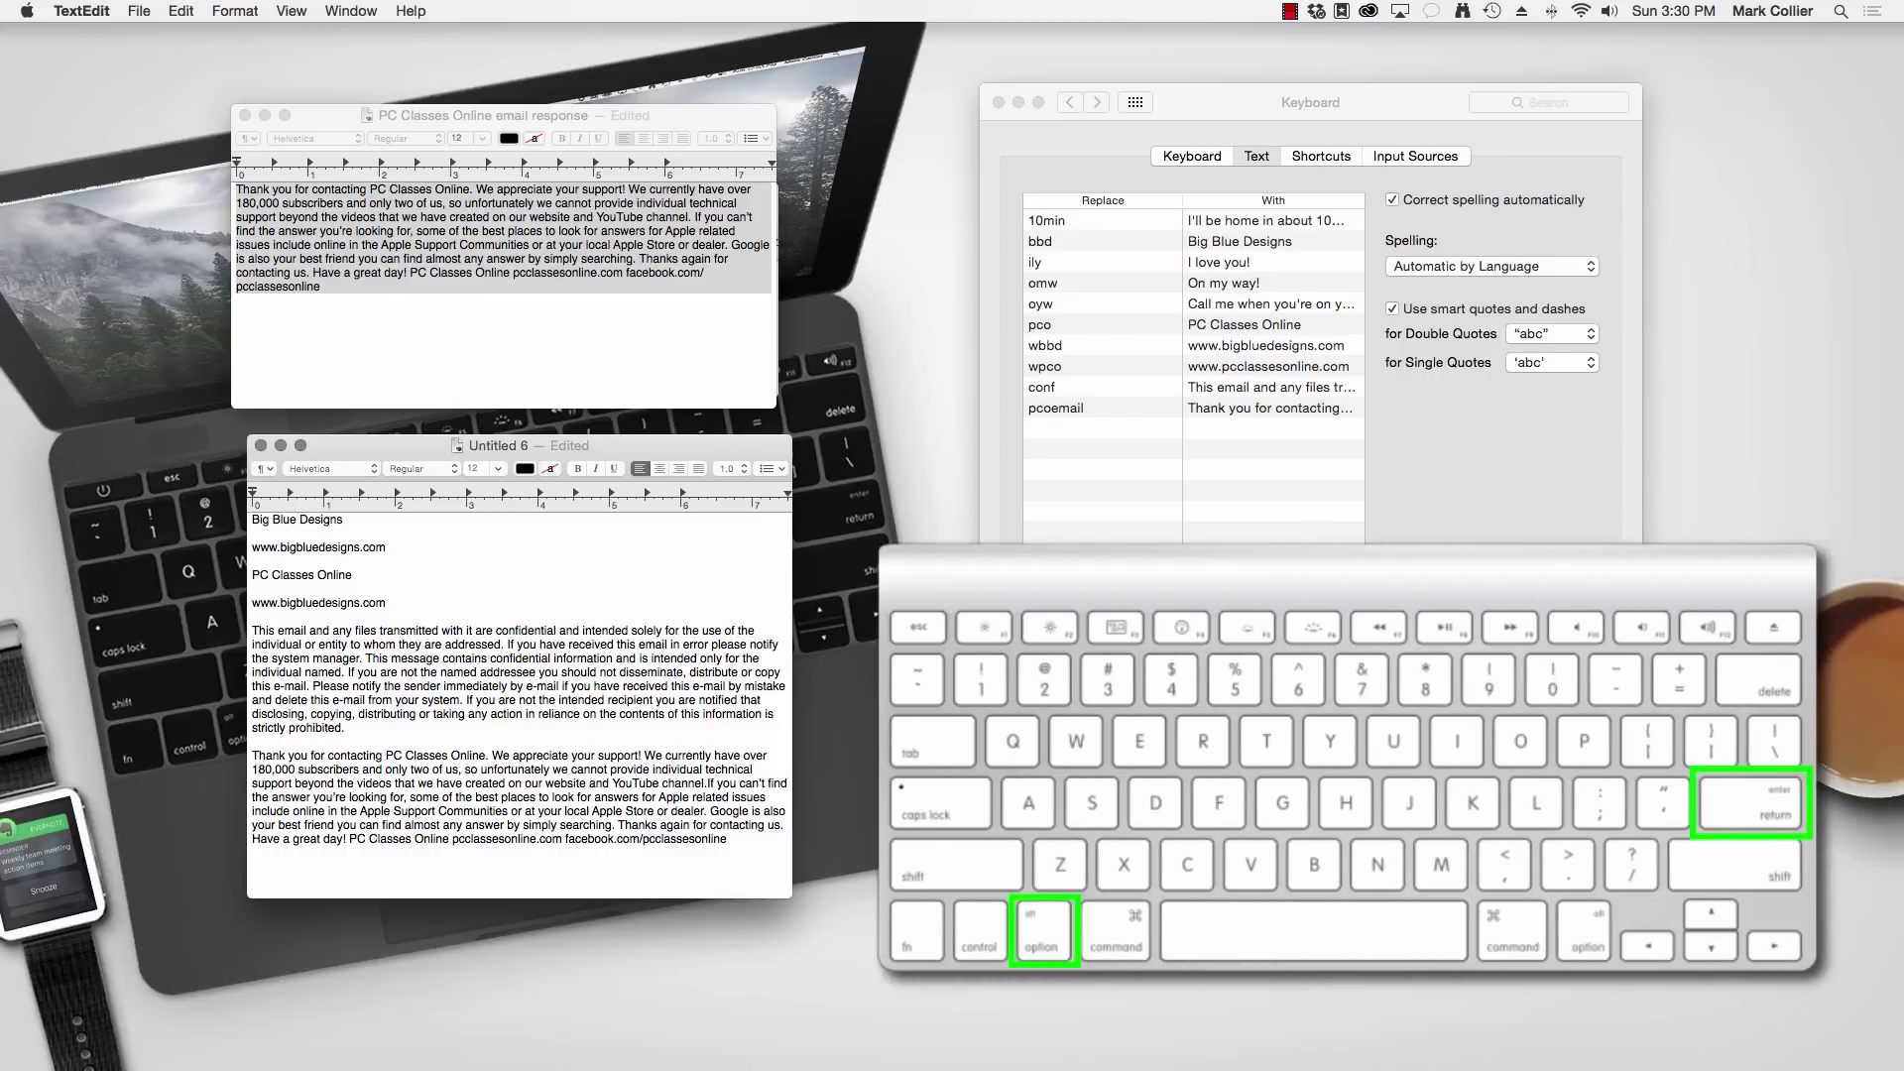
key("Return")
key("Return")
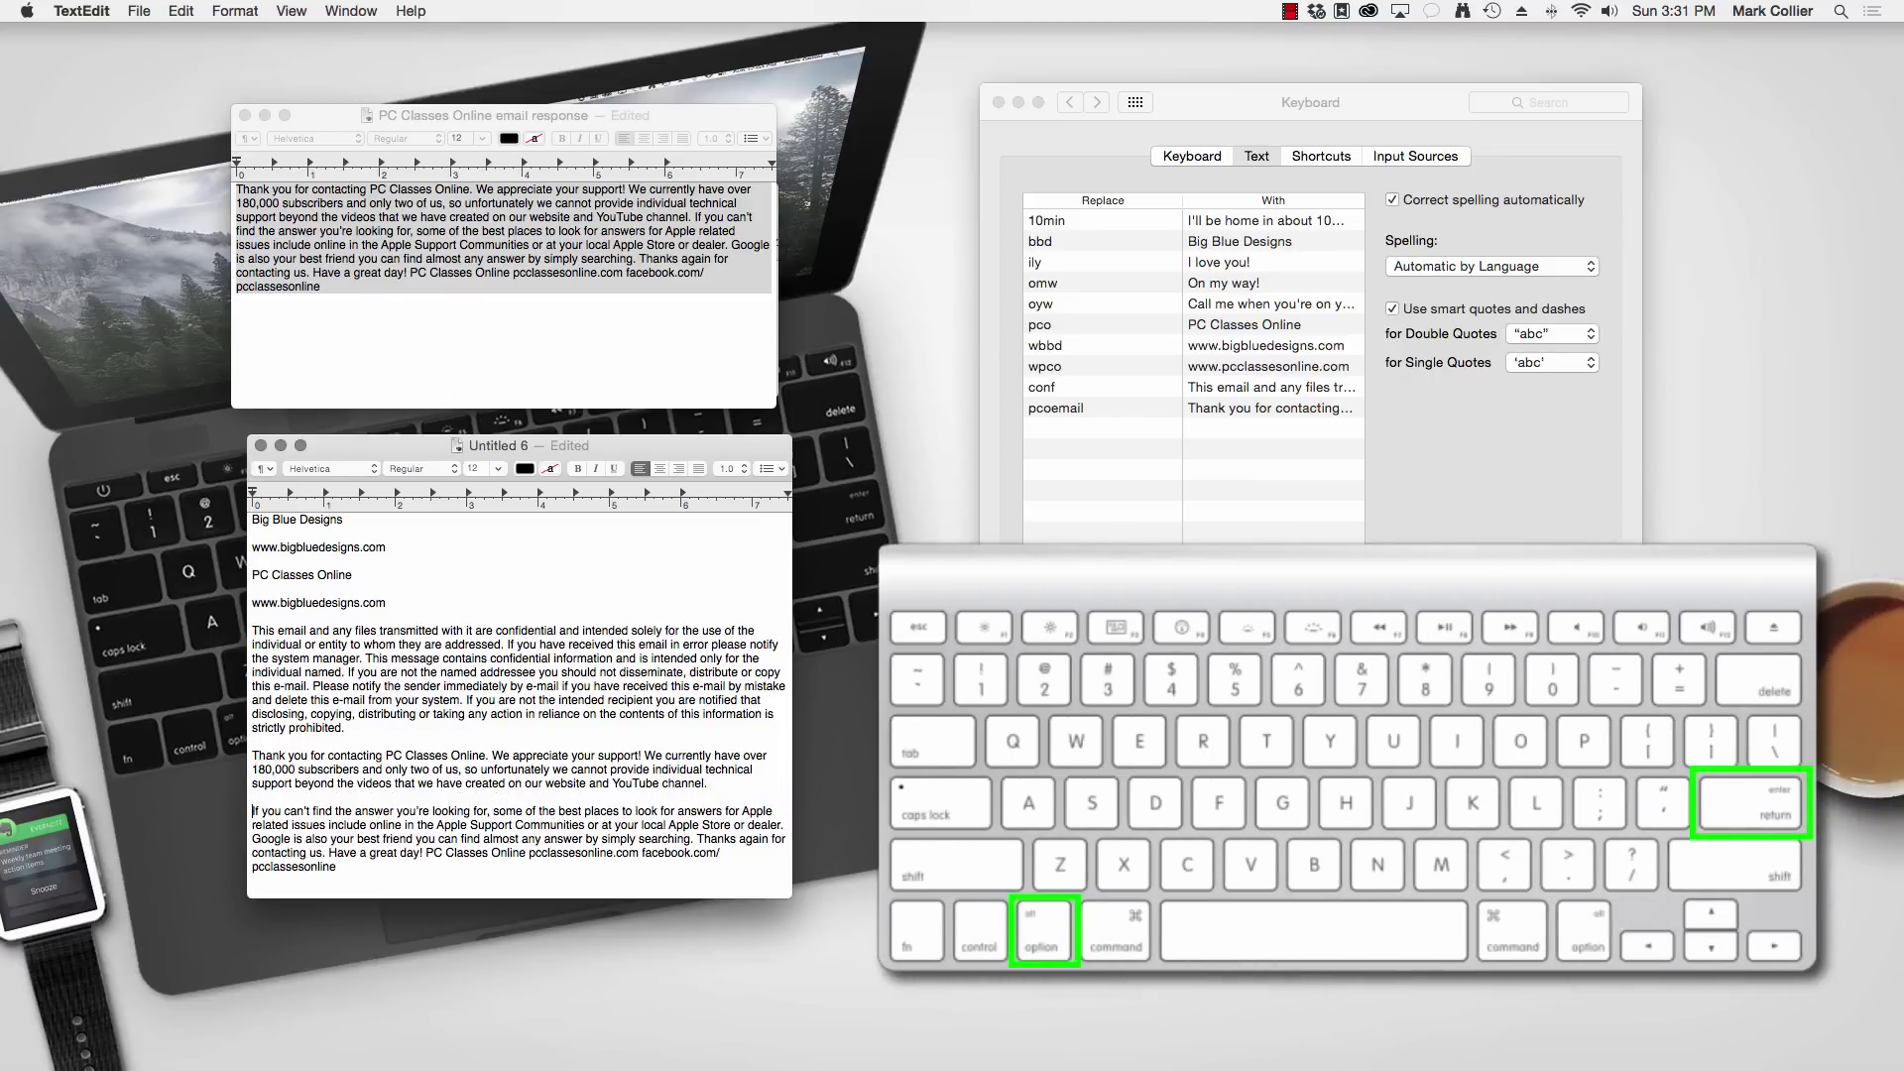
left_click(697, 840)
key("Return")
key("Return")
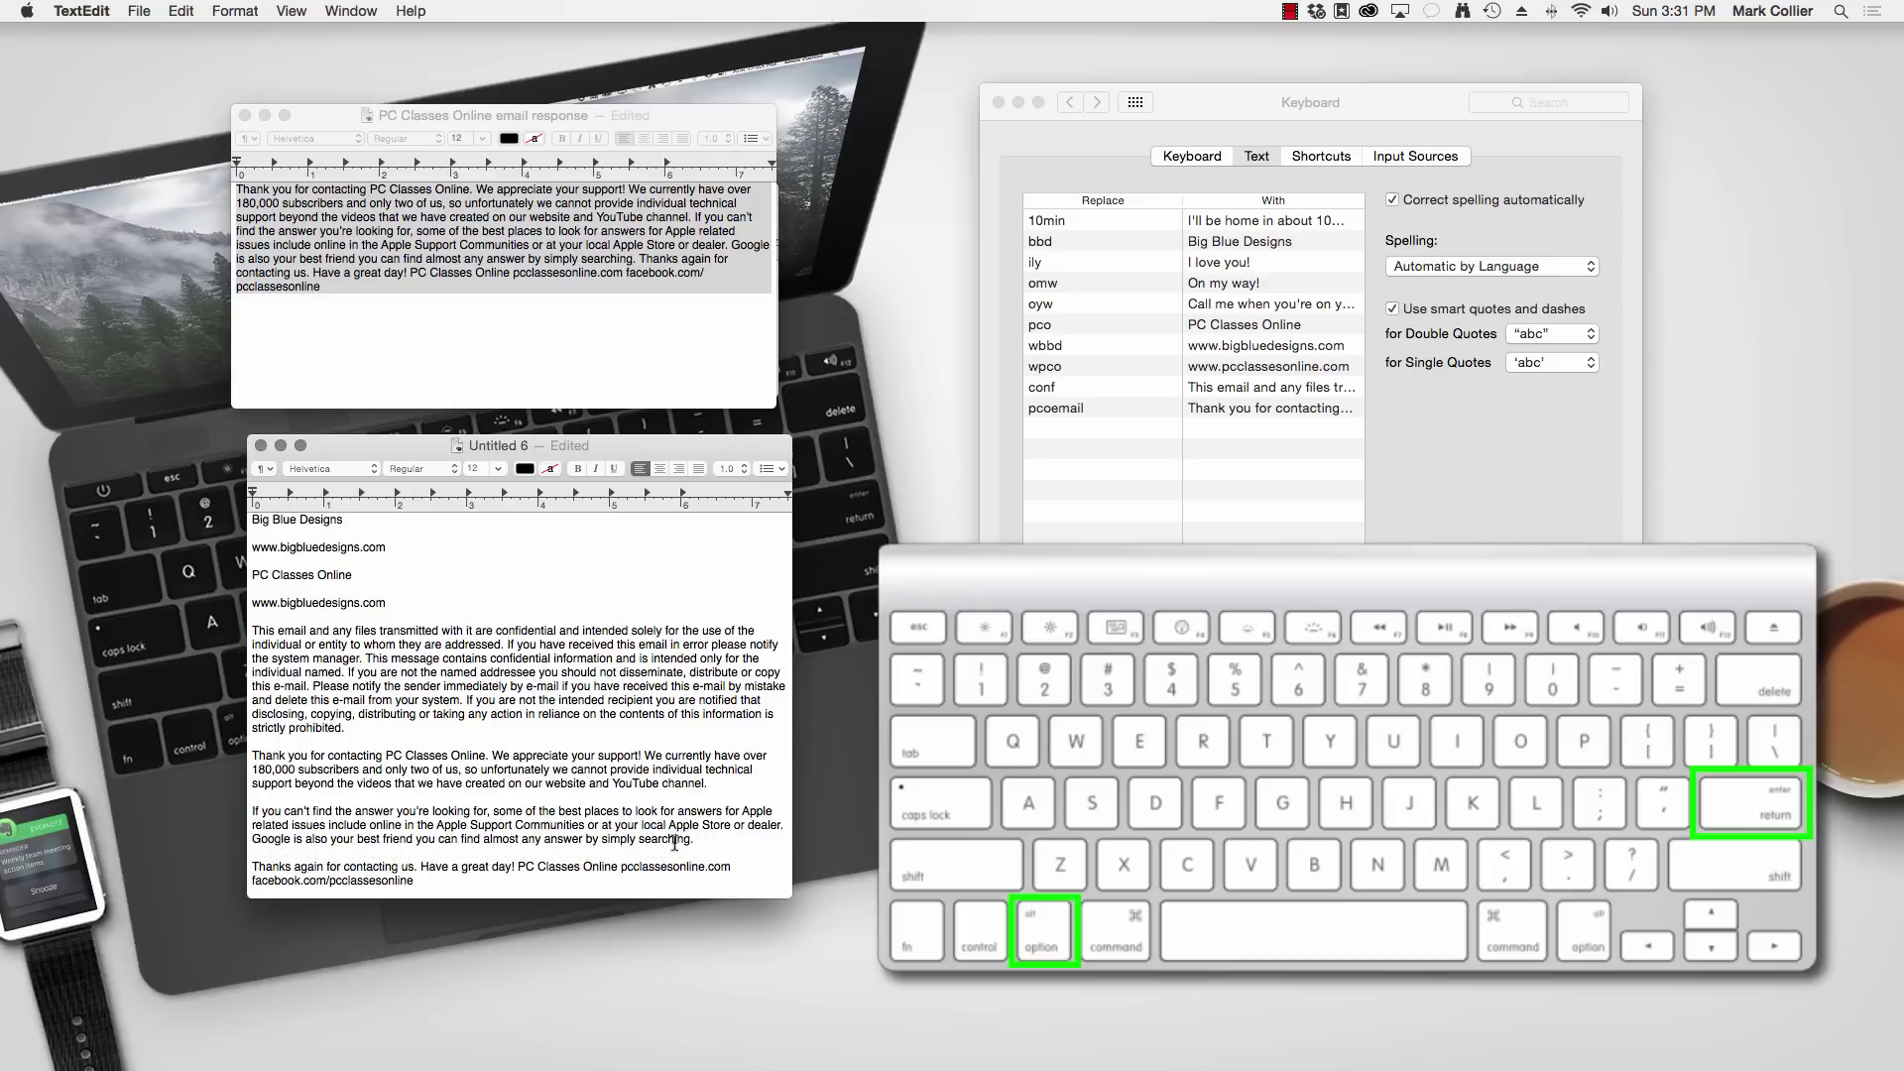
left_click(517, 867)
key("Return")
key("Return")
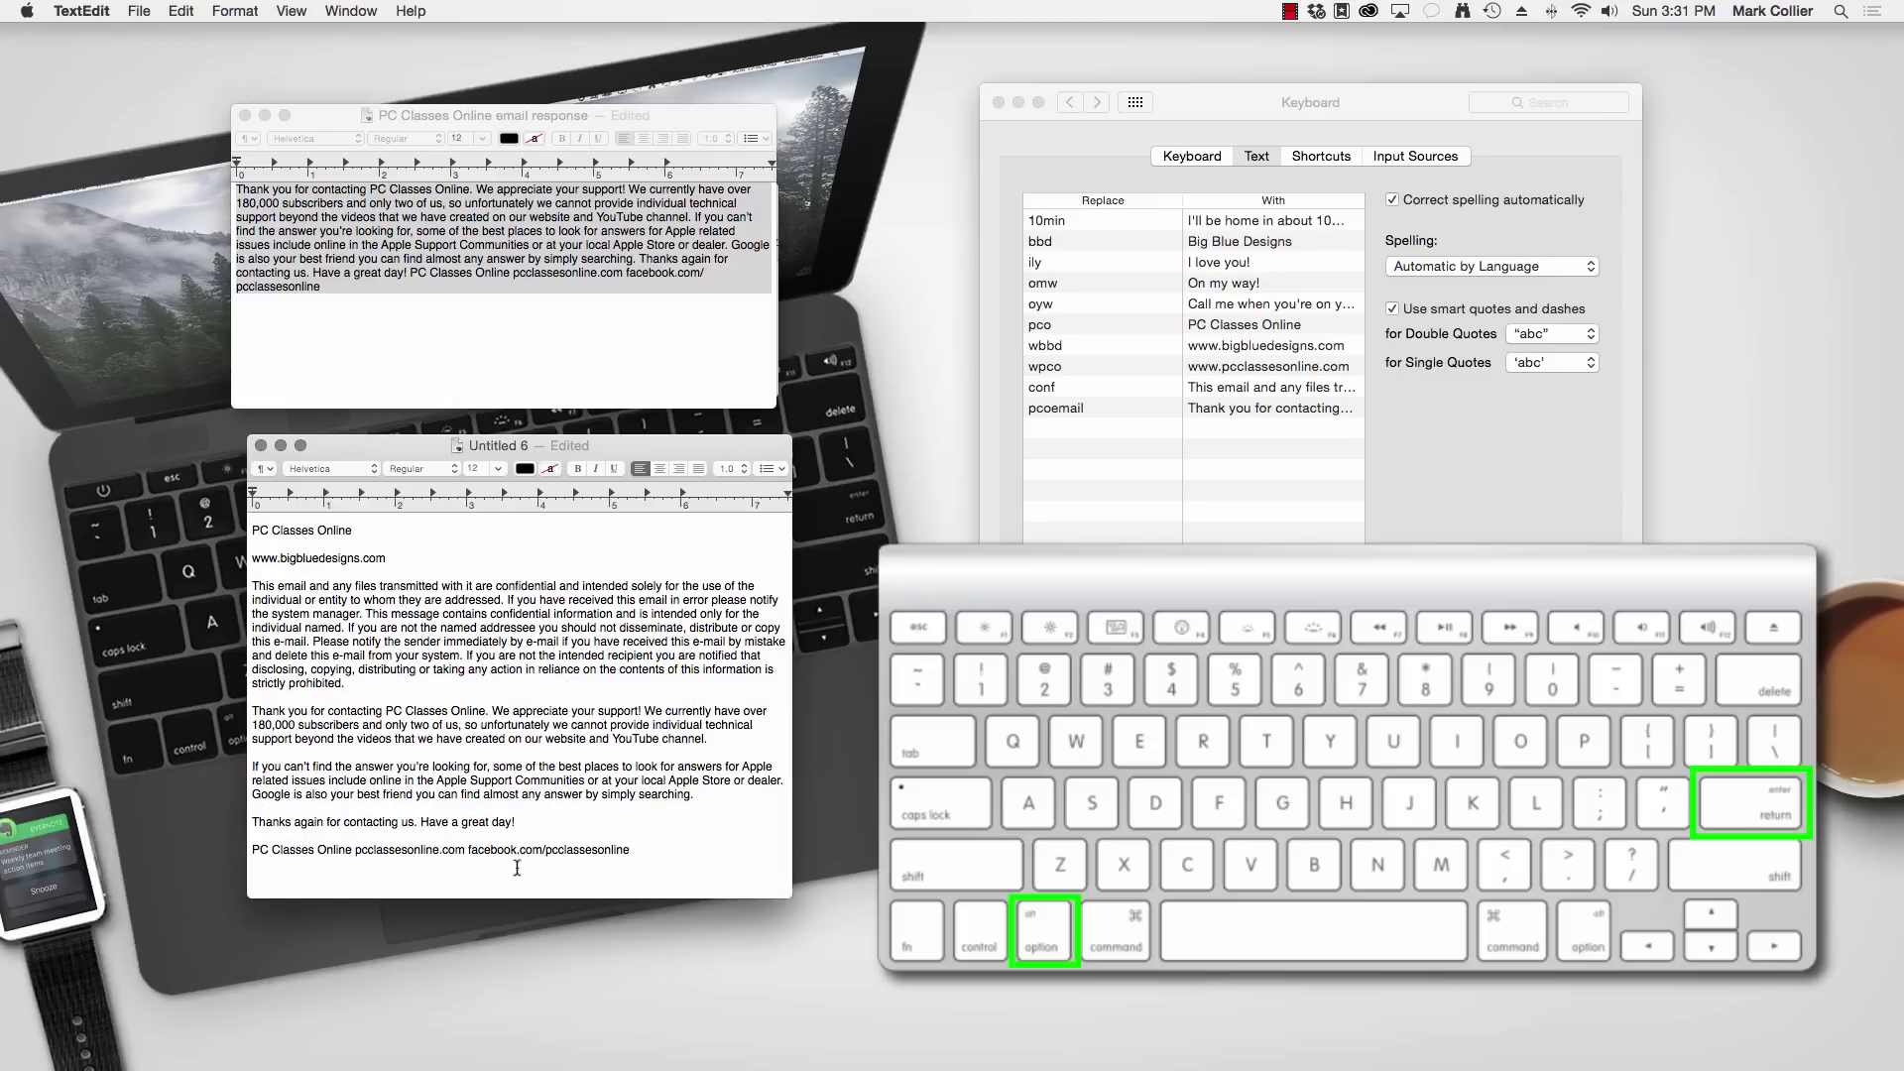
- Put pcclassesonline.com and facebook.com/pcclassesonline on their own lines, then select the reformatted text
left_click(356, 850)
key("alt+Return")
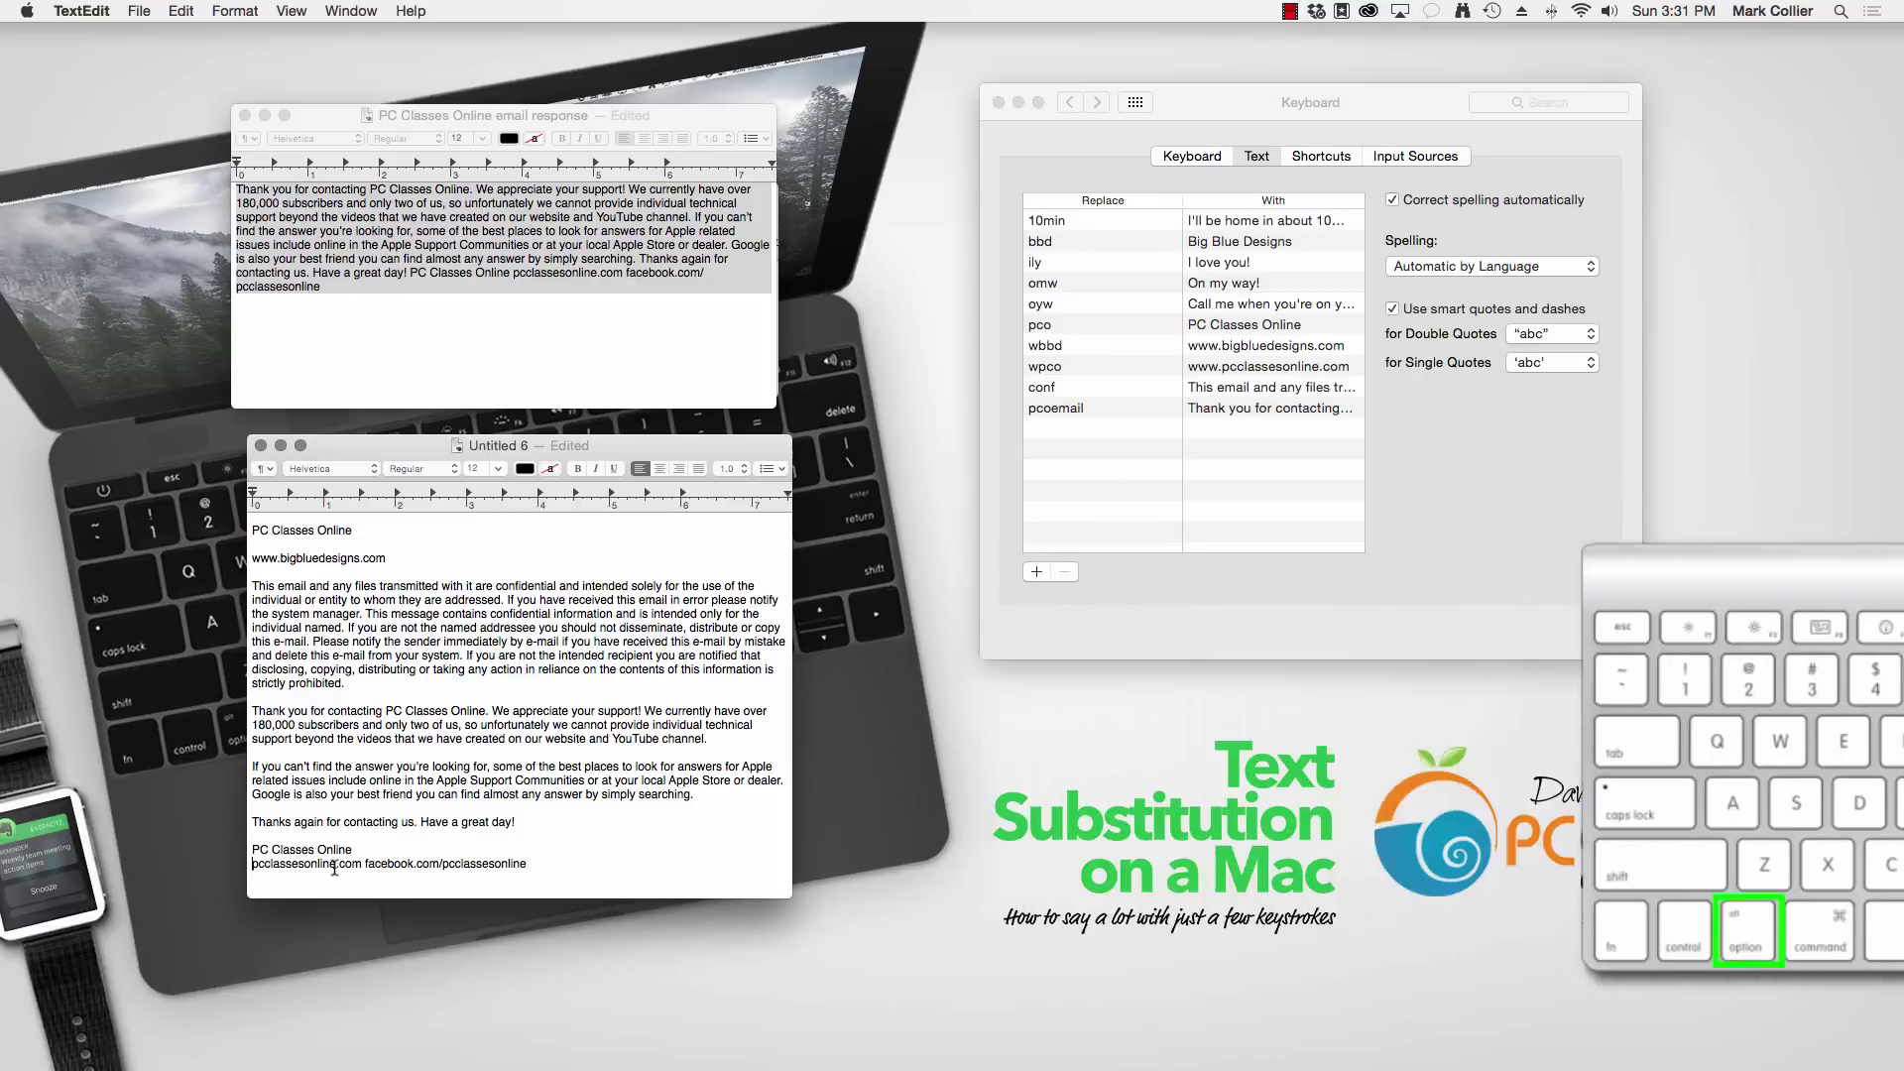
left_click(365, 863)
key("alt+Return")
mouse_move(415, 879)
left_mouse_down()
mouse_move(297, 798)
mouse_move(250, 711)
left_mouse_up()
left_click(1127, 407)
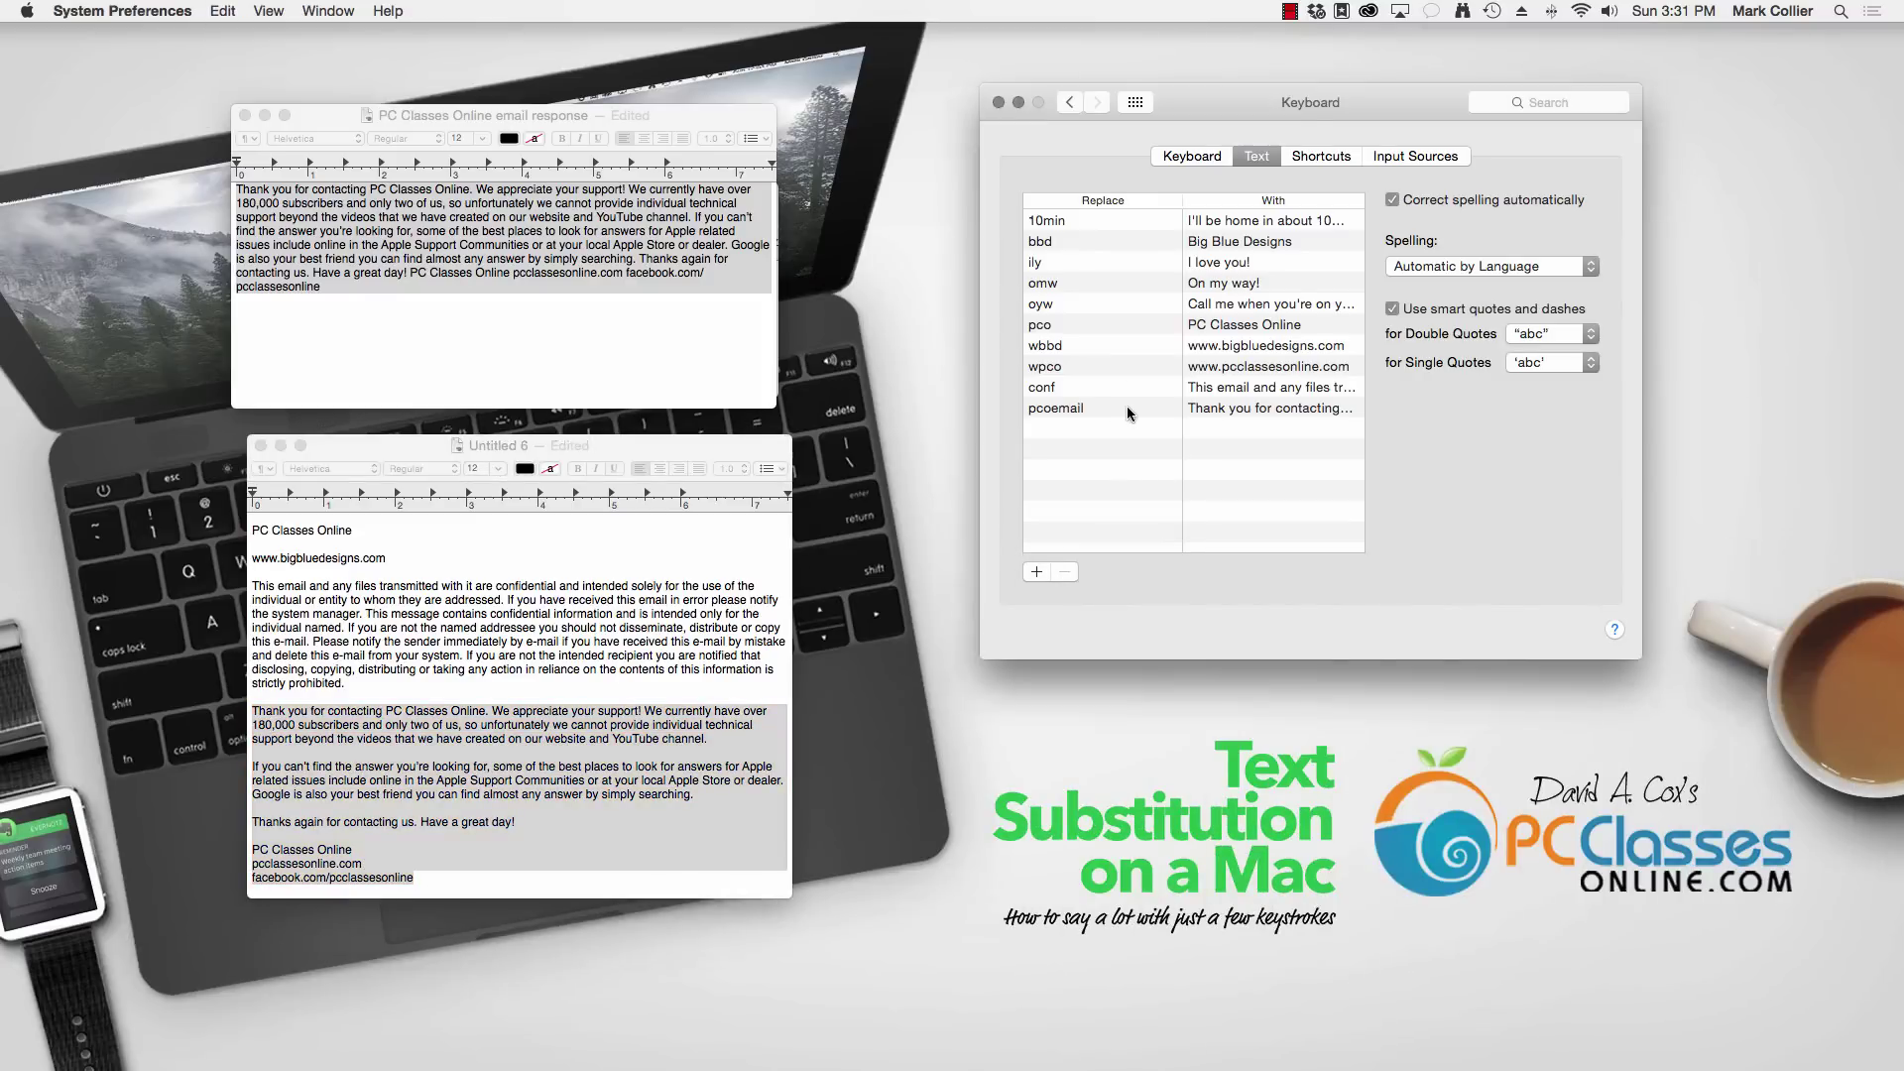
left_click(1216, 407)
left_click(1219, 407)
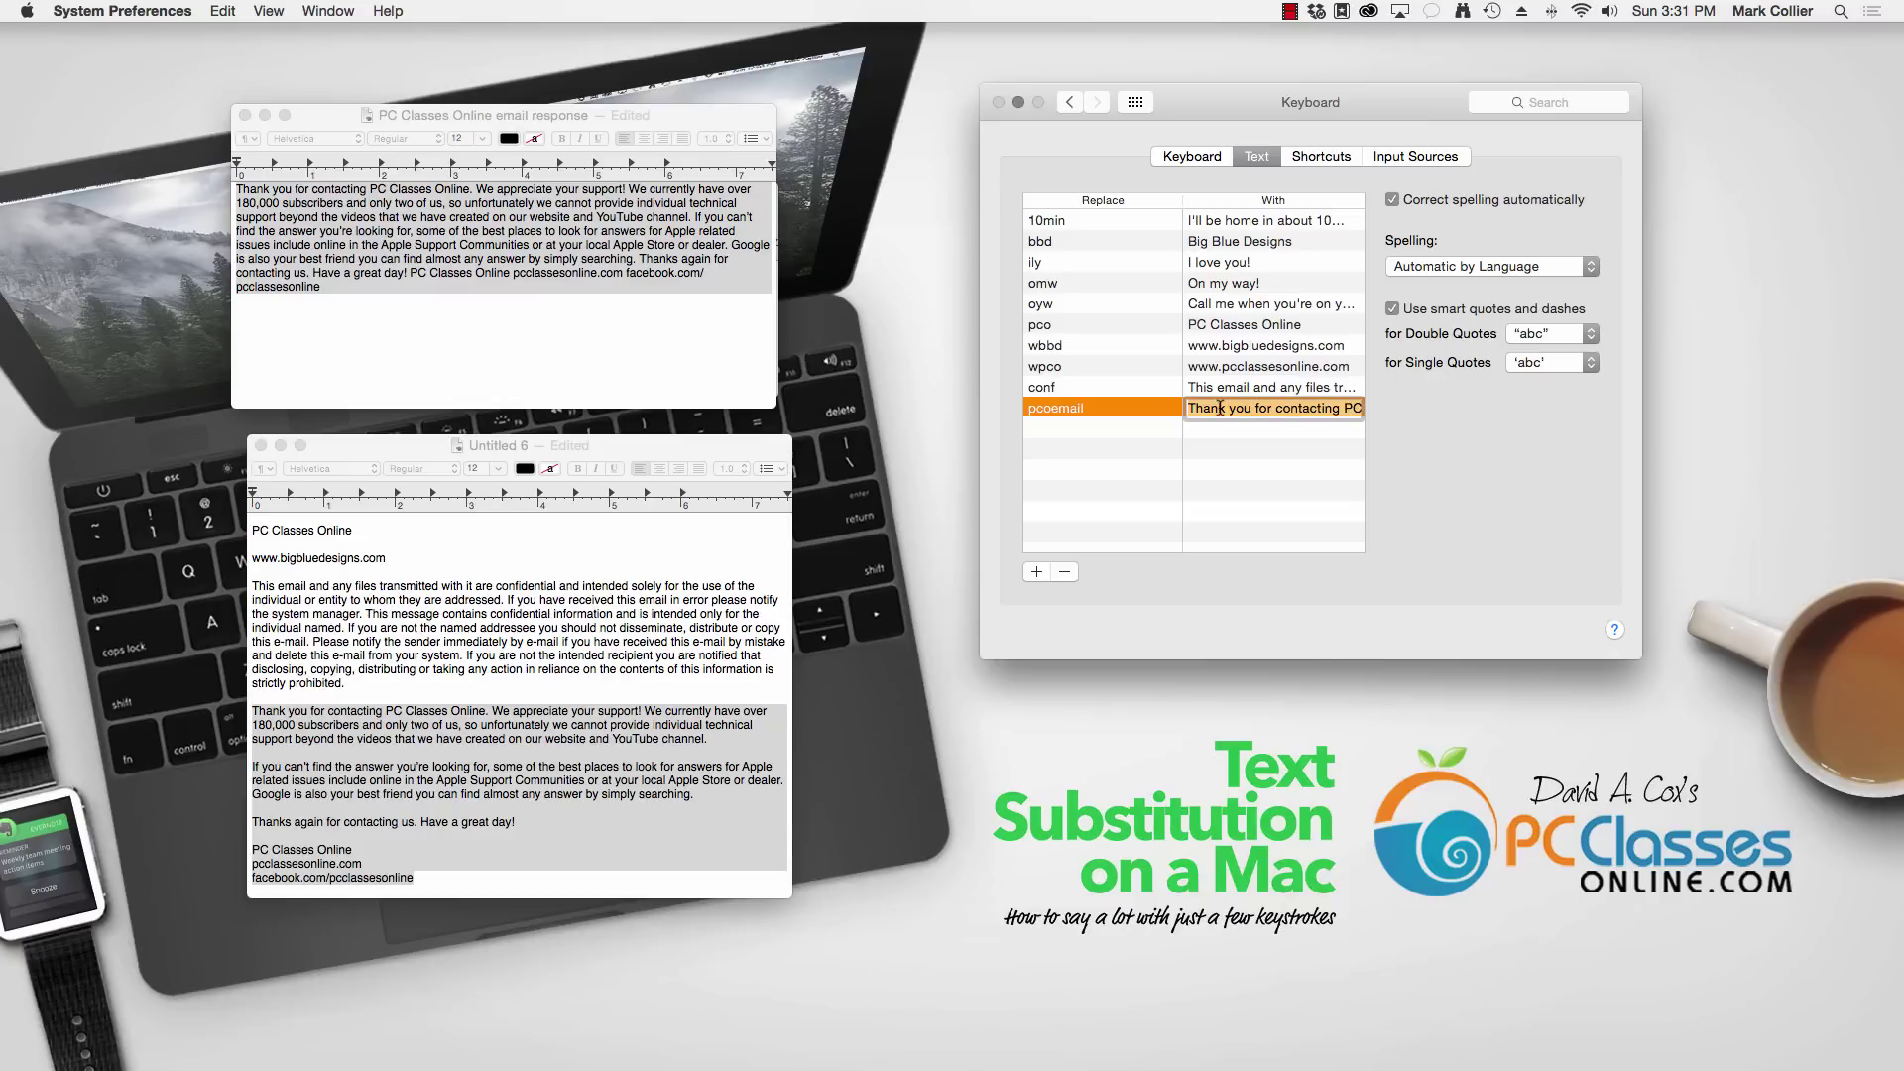
key("Right")
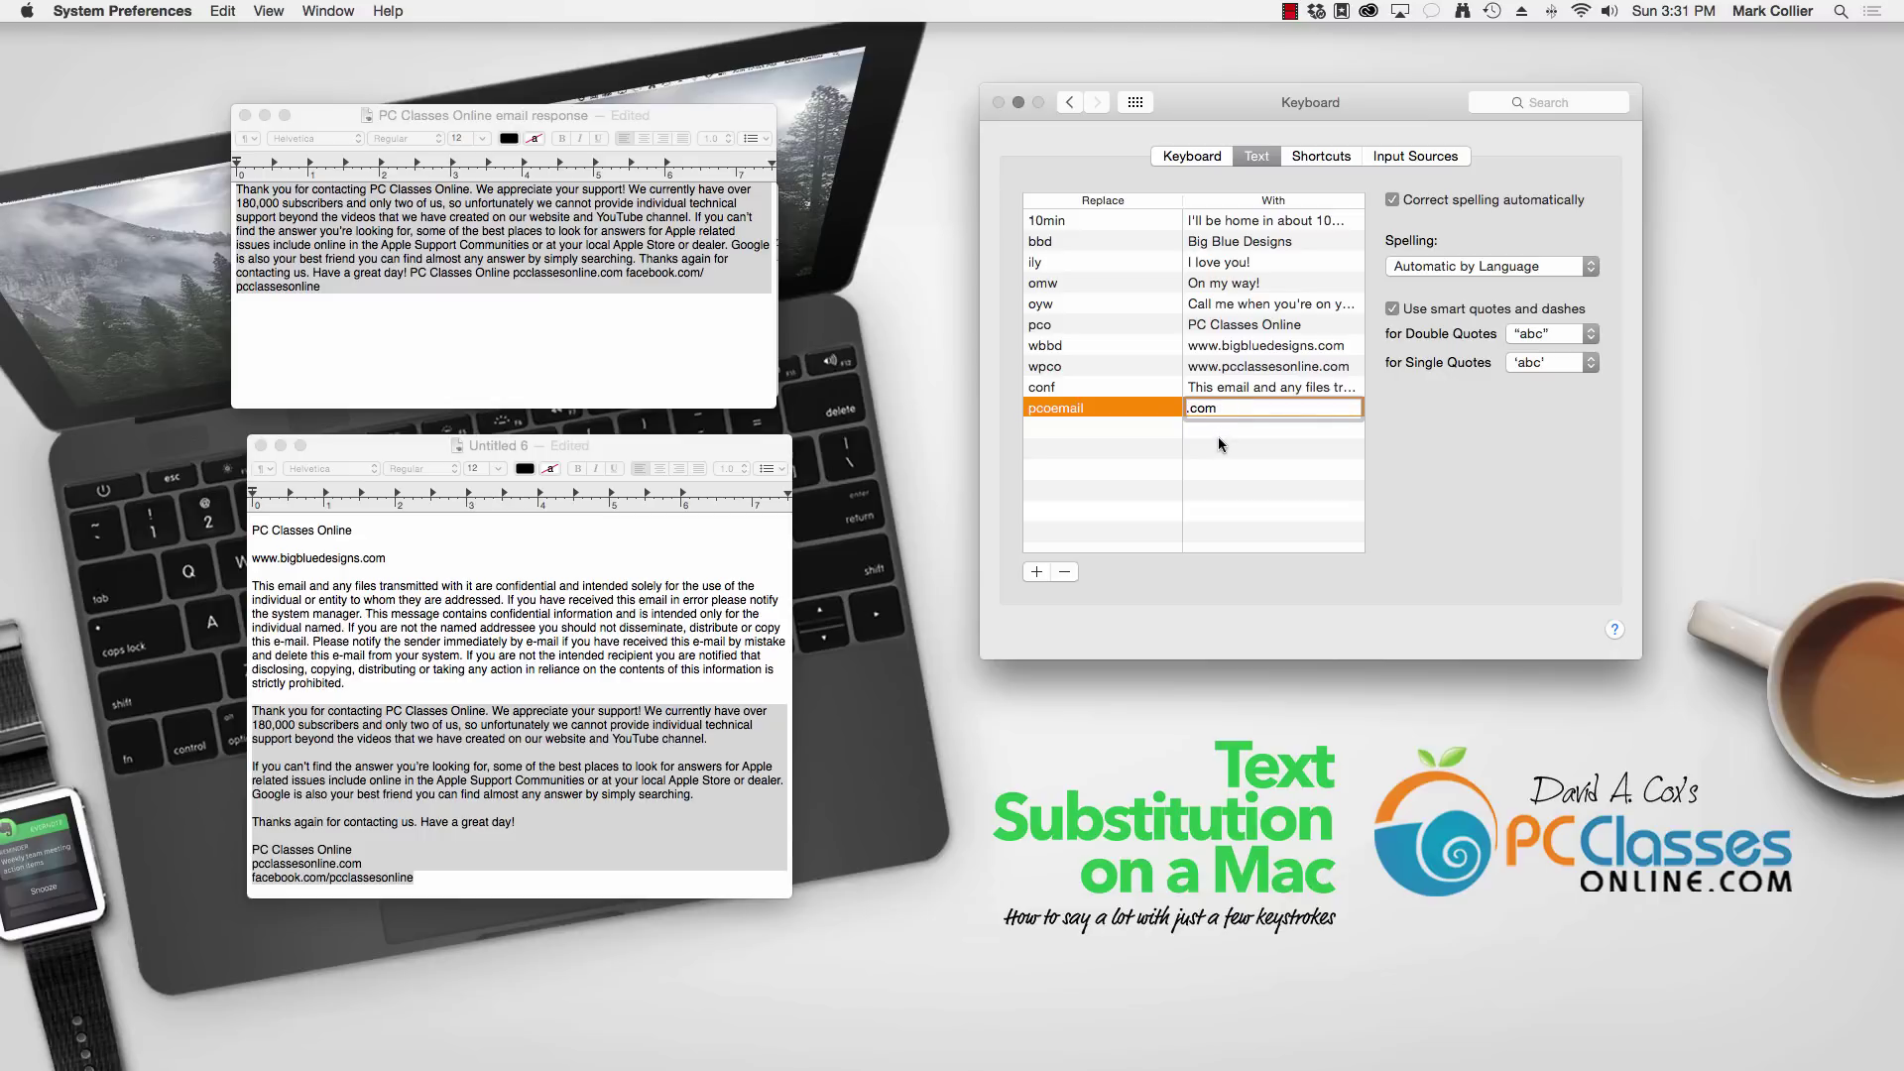
left_click(1219, 440)
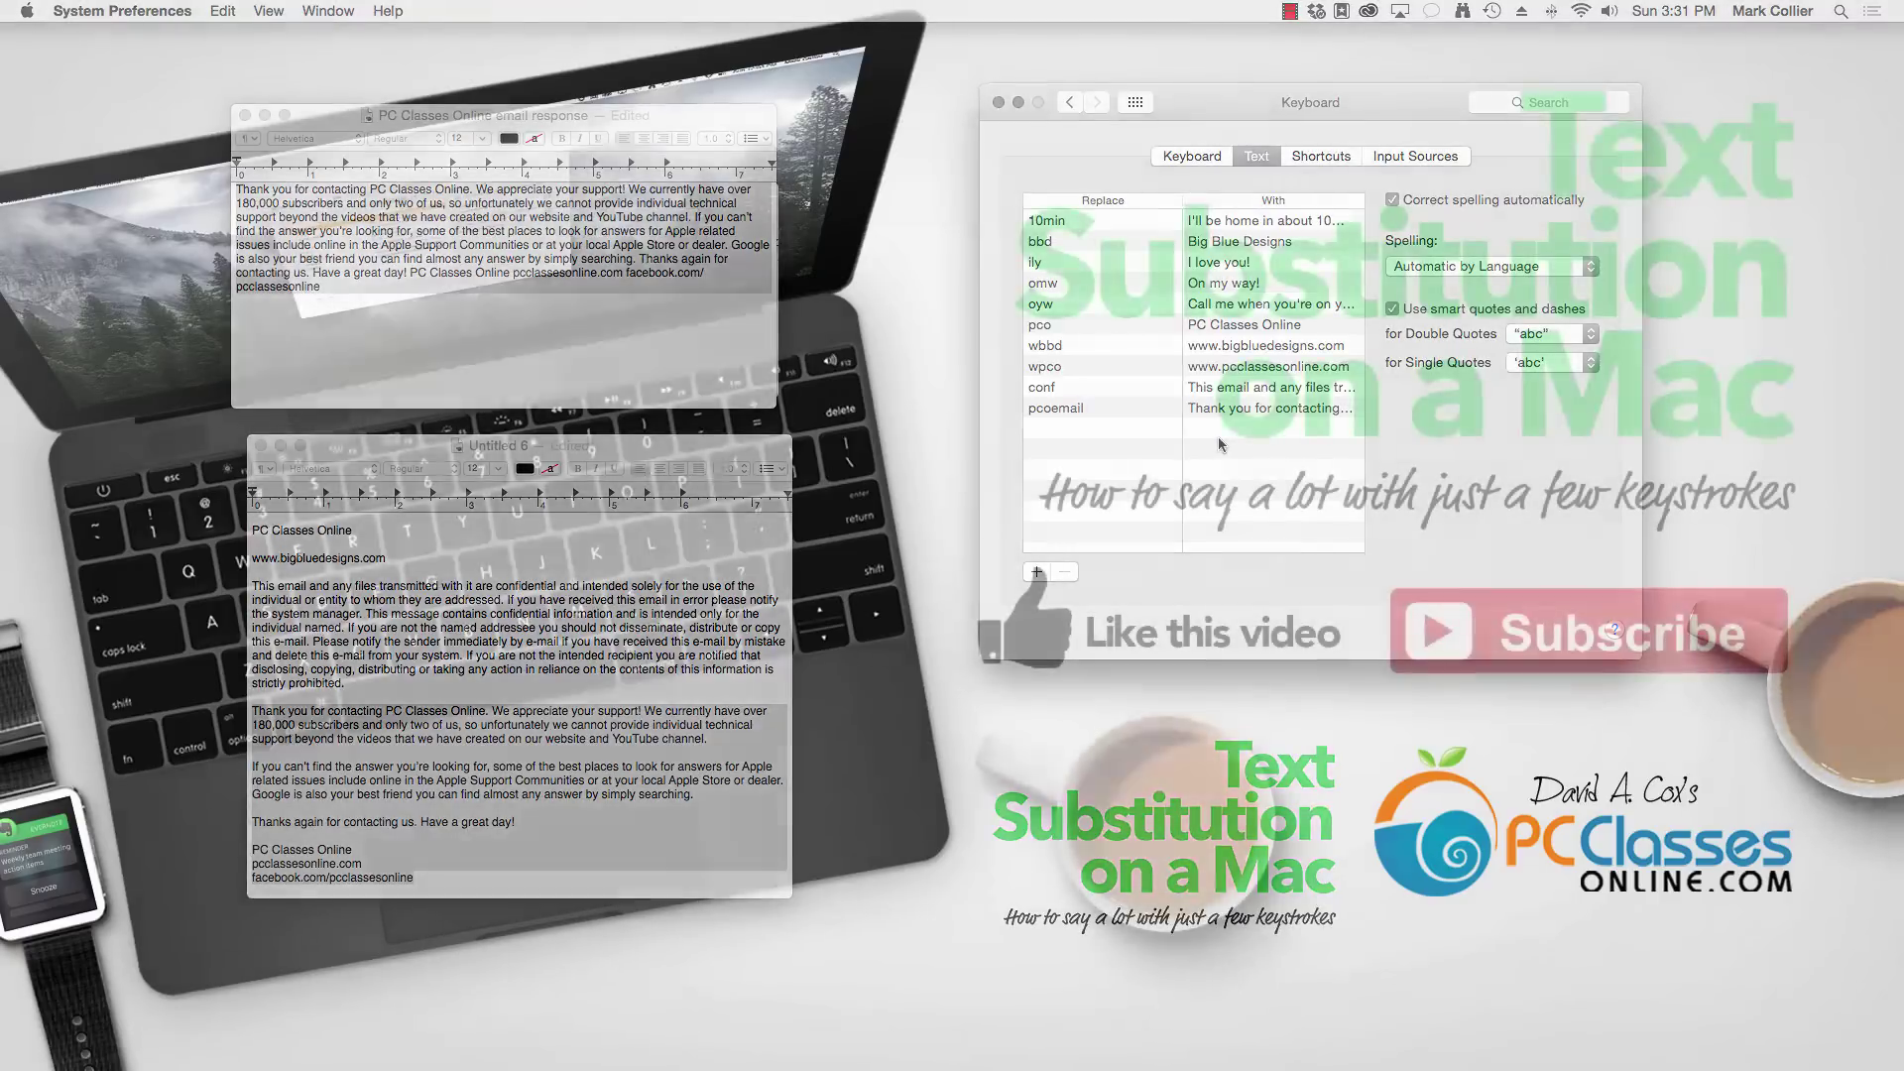